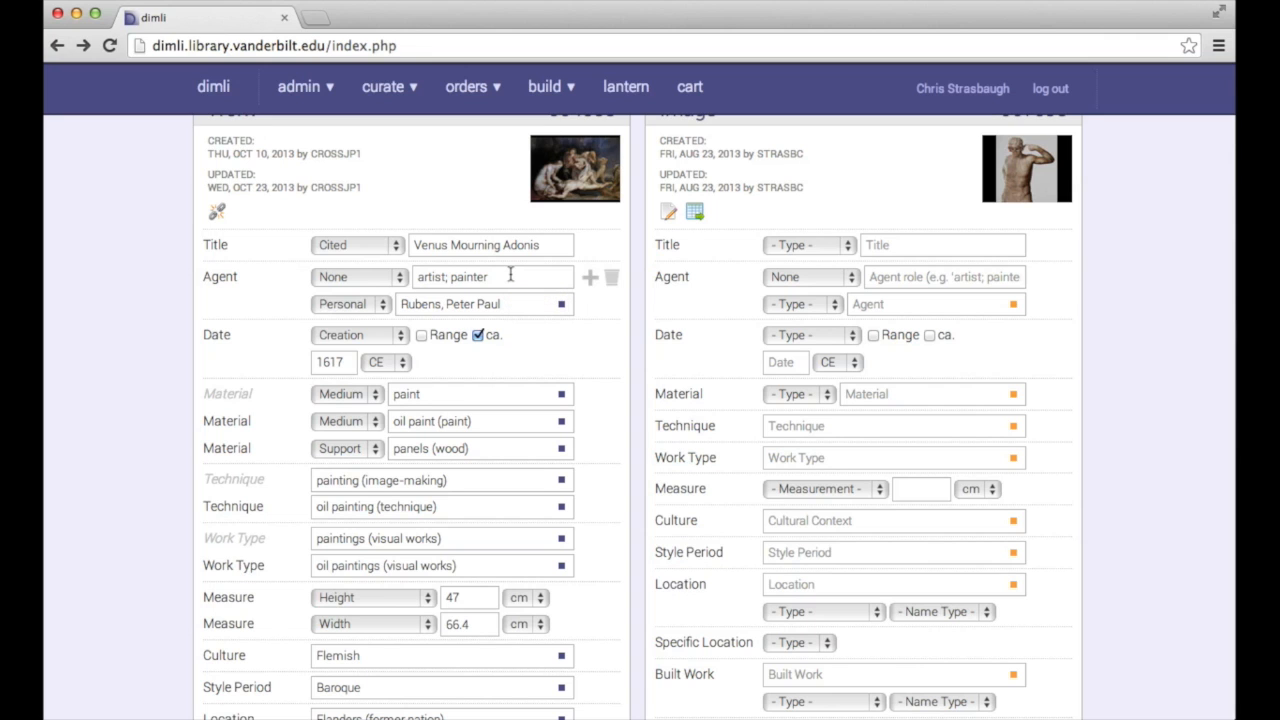
Look up "degas" as the image record's agent and assign Degas, Edgar with the roles artist and sculptor.
{"action": "scroll", "coordinate": [903, 310], "scroll_direction": "down", "scroll_amount": 1}
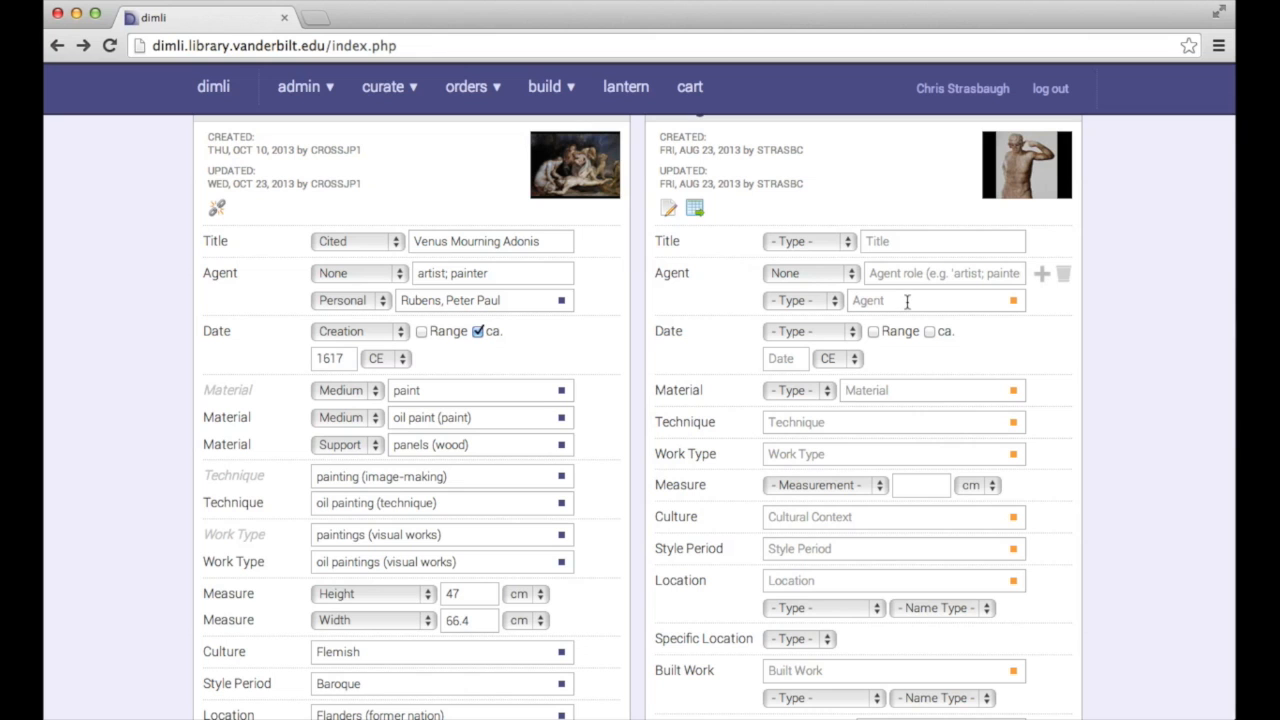
{"action": "scroll", "coordinate": [907, 302], "scroll_direction": "up", "scroll_amount": 2}
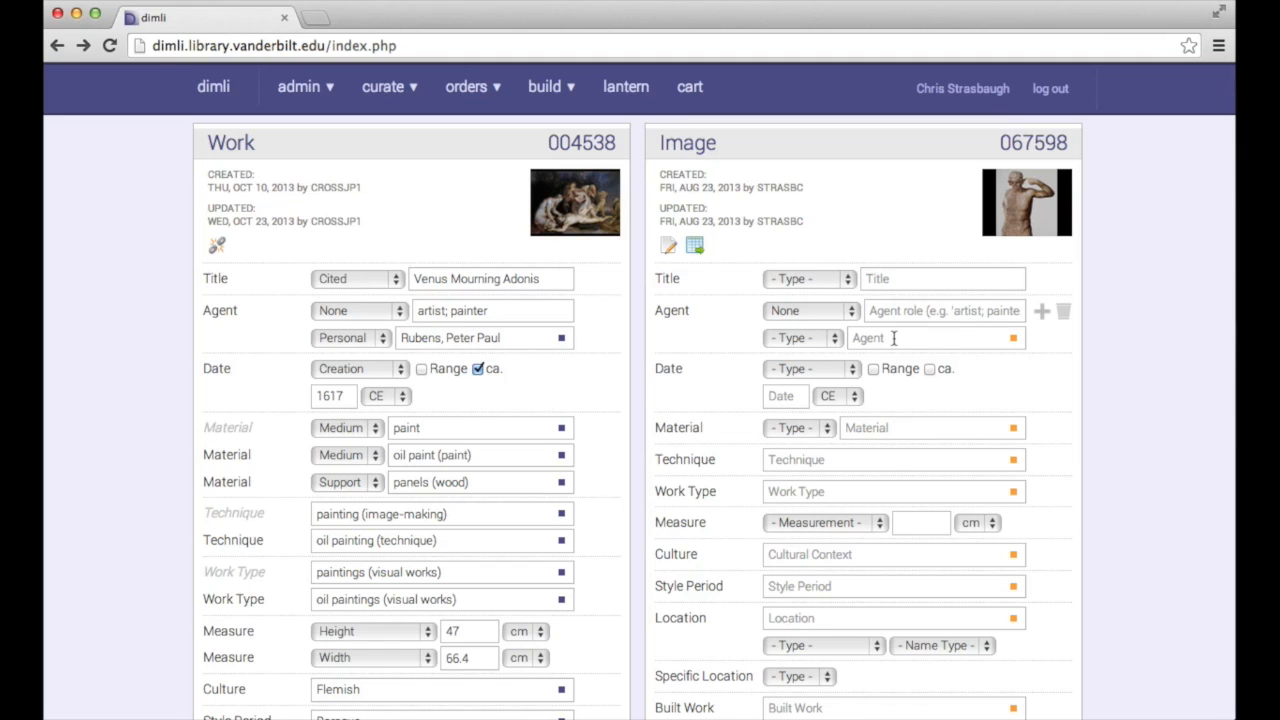
{"action": "left_click", "coordinate": [965, 341]}
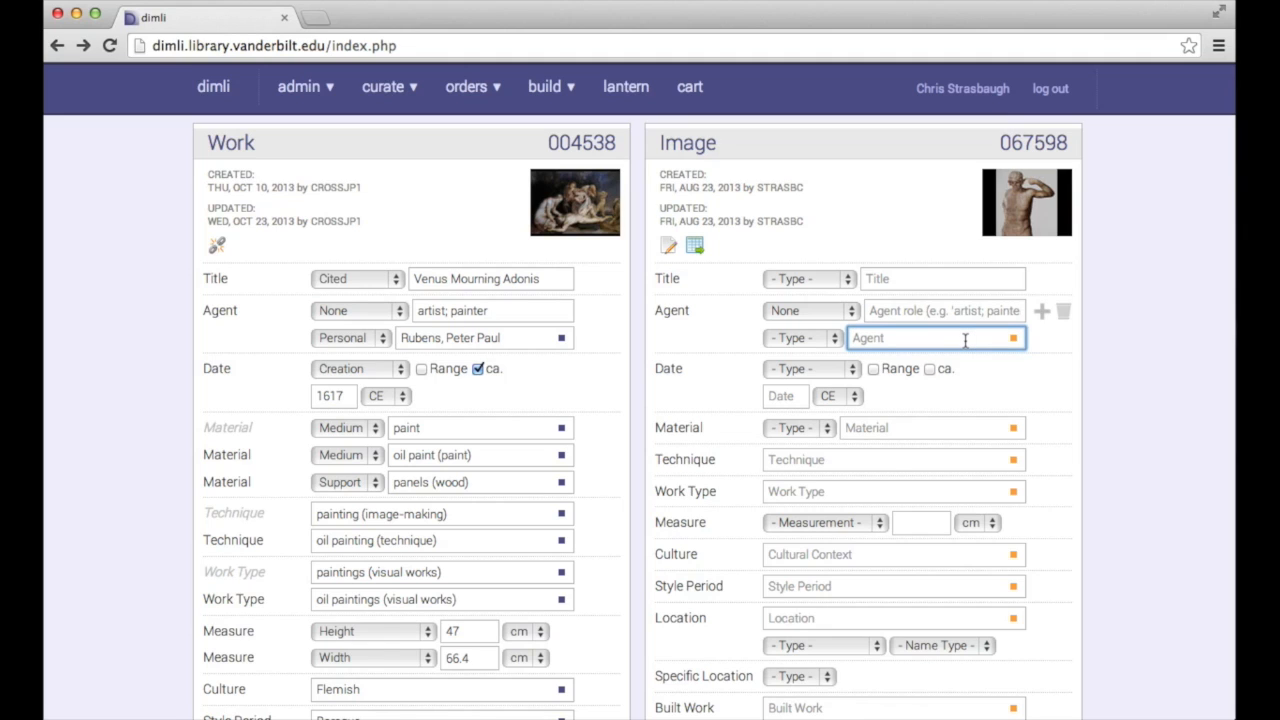
{"action": "type", "text": "degas"}
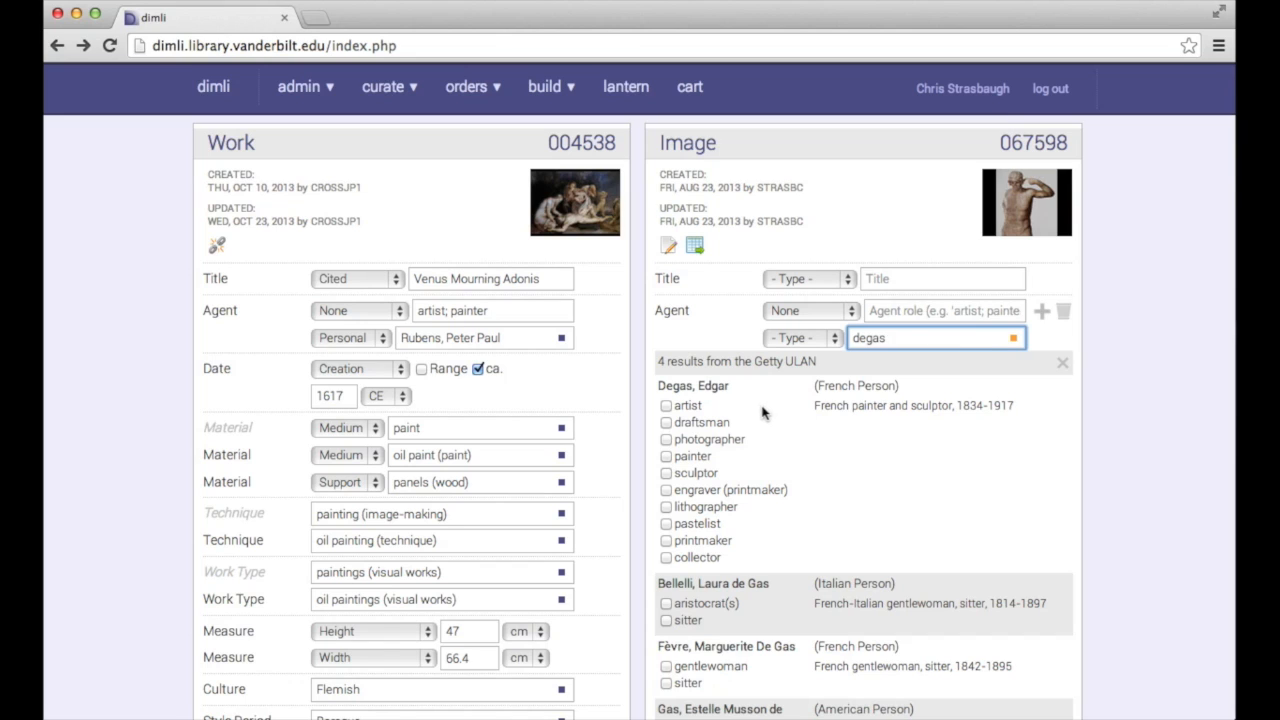
{"action": "left_click", "coordinate": [666, 406]}
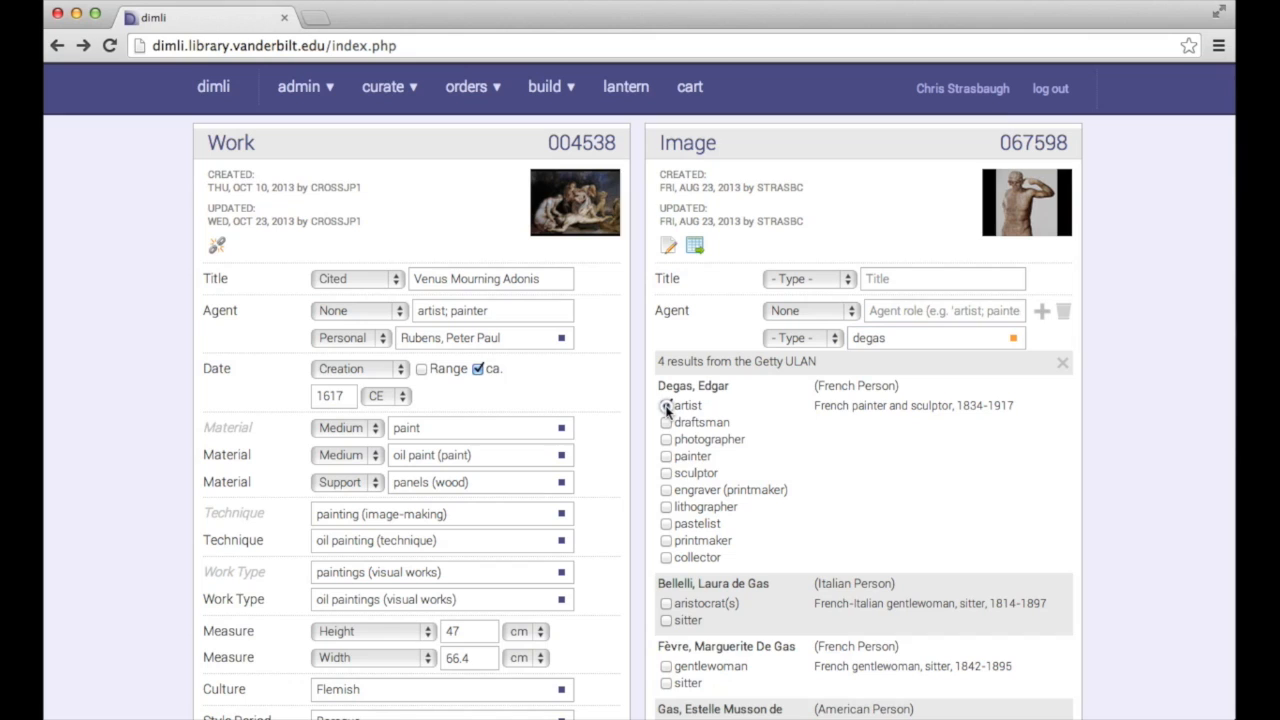
{"action": "left_click", "coordinate": [667, 474]}
{"action": "left_click", "coordinate": [714, 387]}
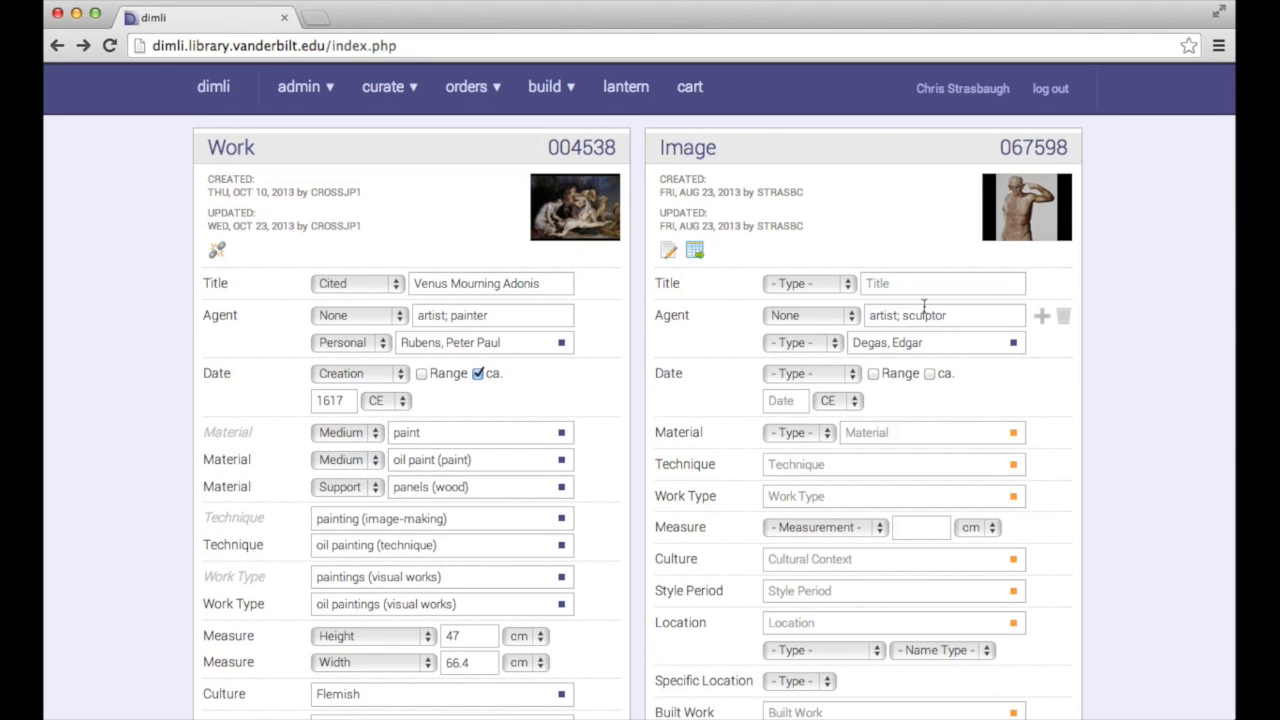
Set the image record's agent type to Personal and review the available attribution qualifiers.
{"action": "left_click", "coordinate": [830, 343]}
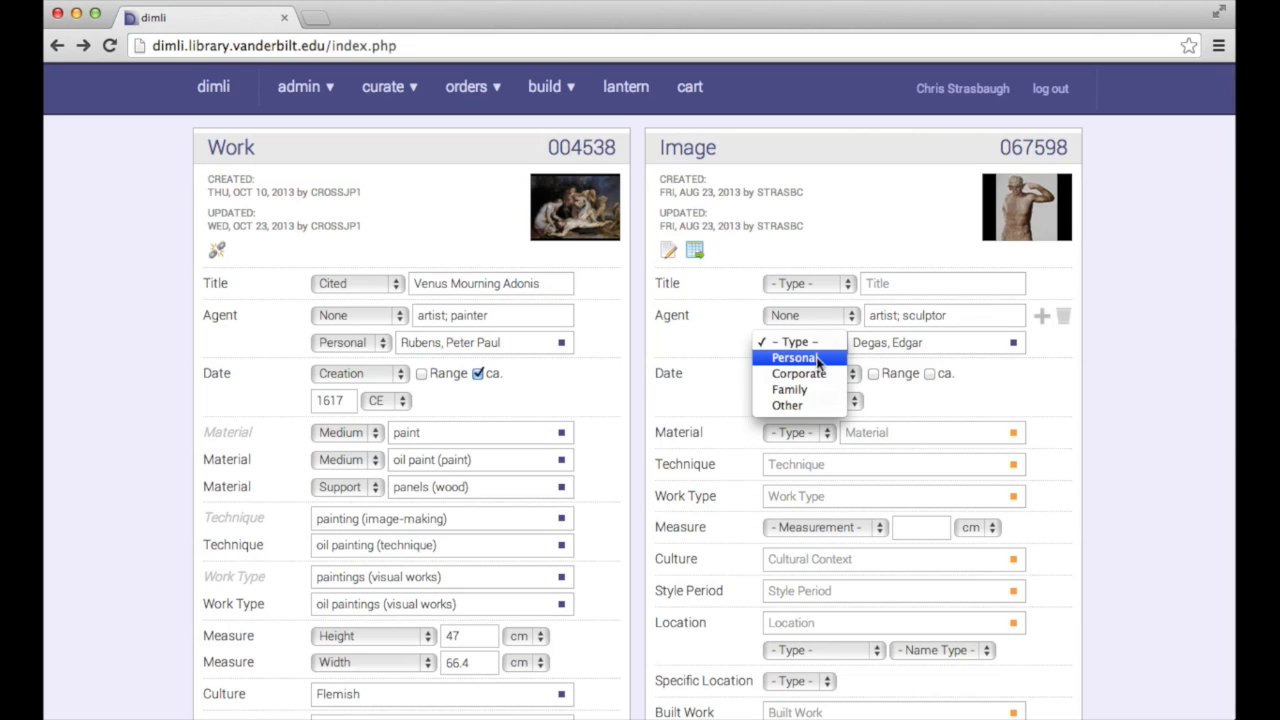
{"action": "left_click", "coordinate": [816, 358]}
{"action": "left_click", "coordinate": [812, 317]}
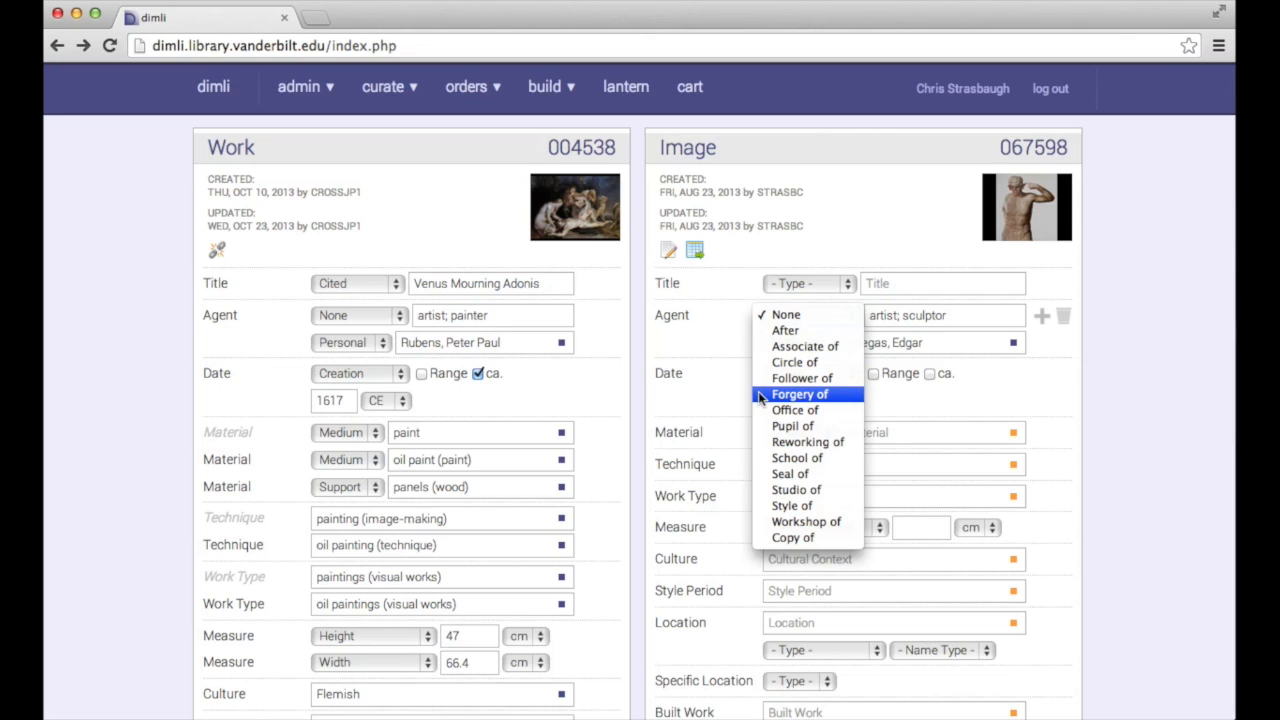
{"action": "left_click", "coordinate": [707, 305]}
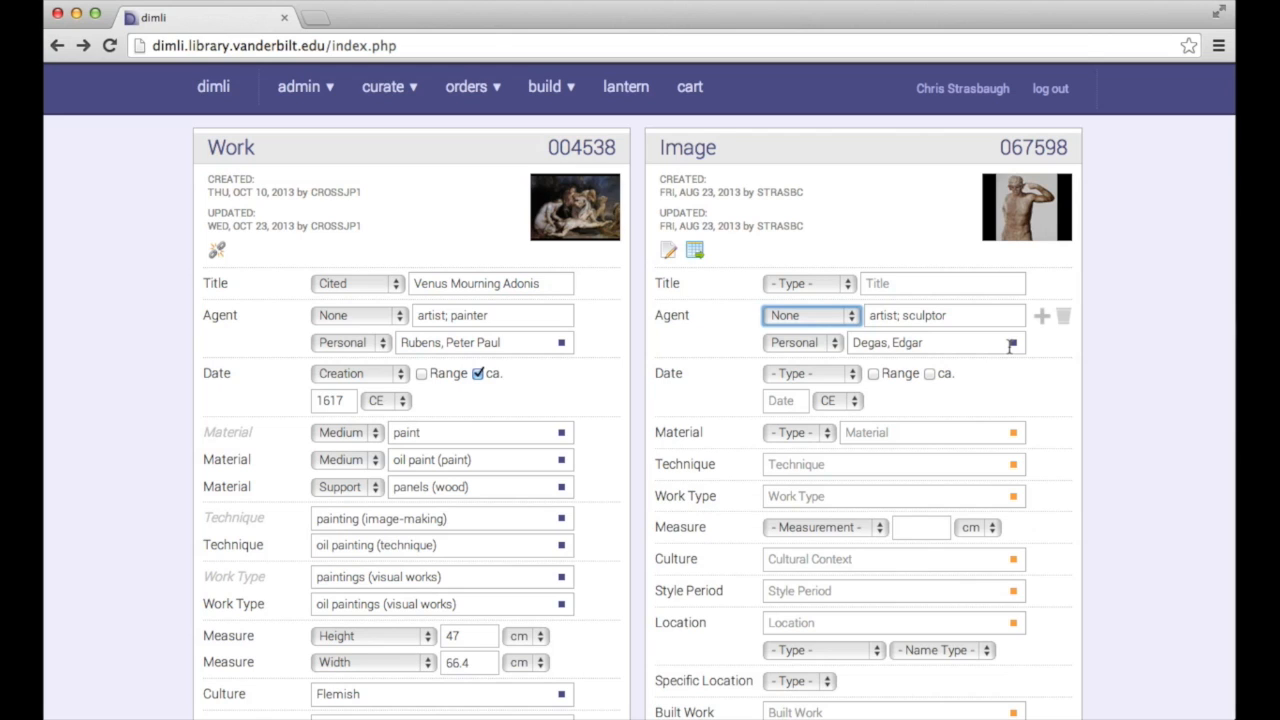
Set the image record's date type to Creation and make it a date range.
{"action": "left_click", "coordinate": [824, 378]}
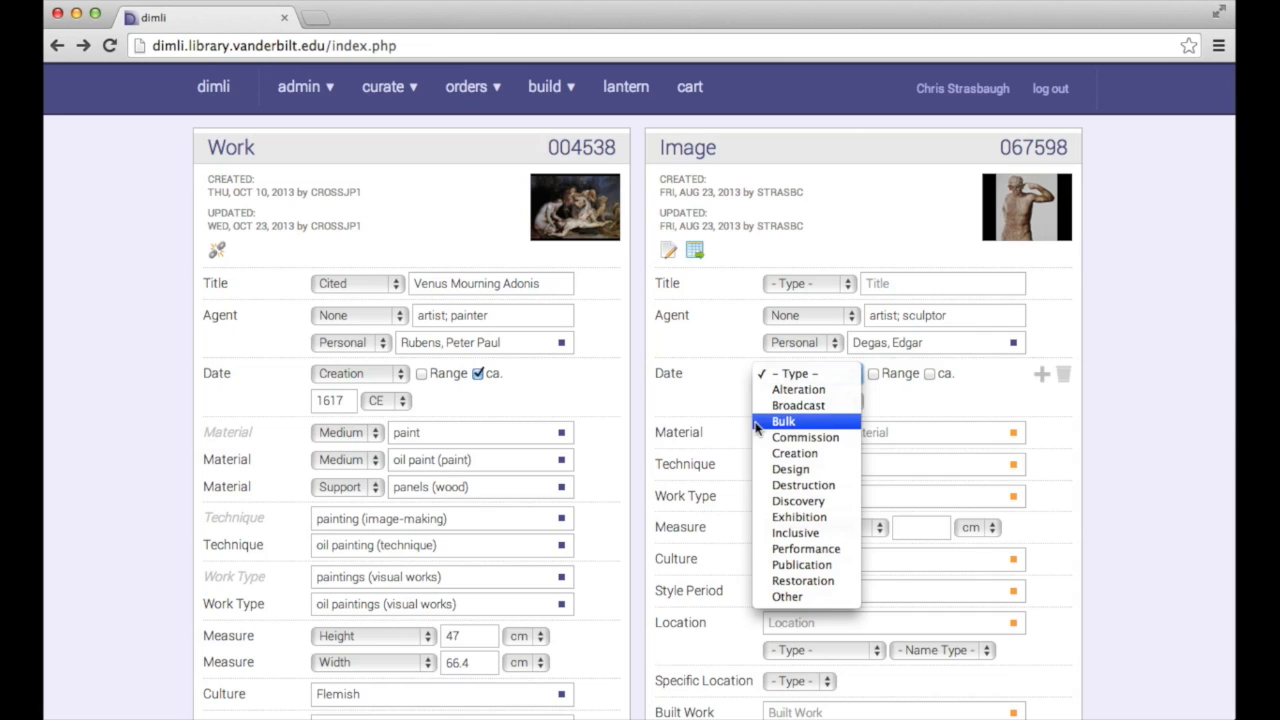
{"action": "left_click", "coordinate": [775, 452]}
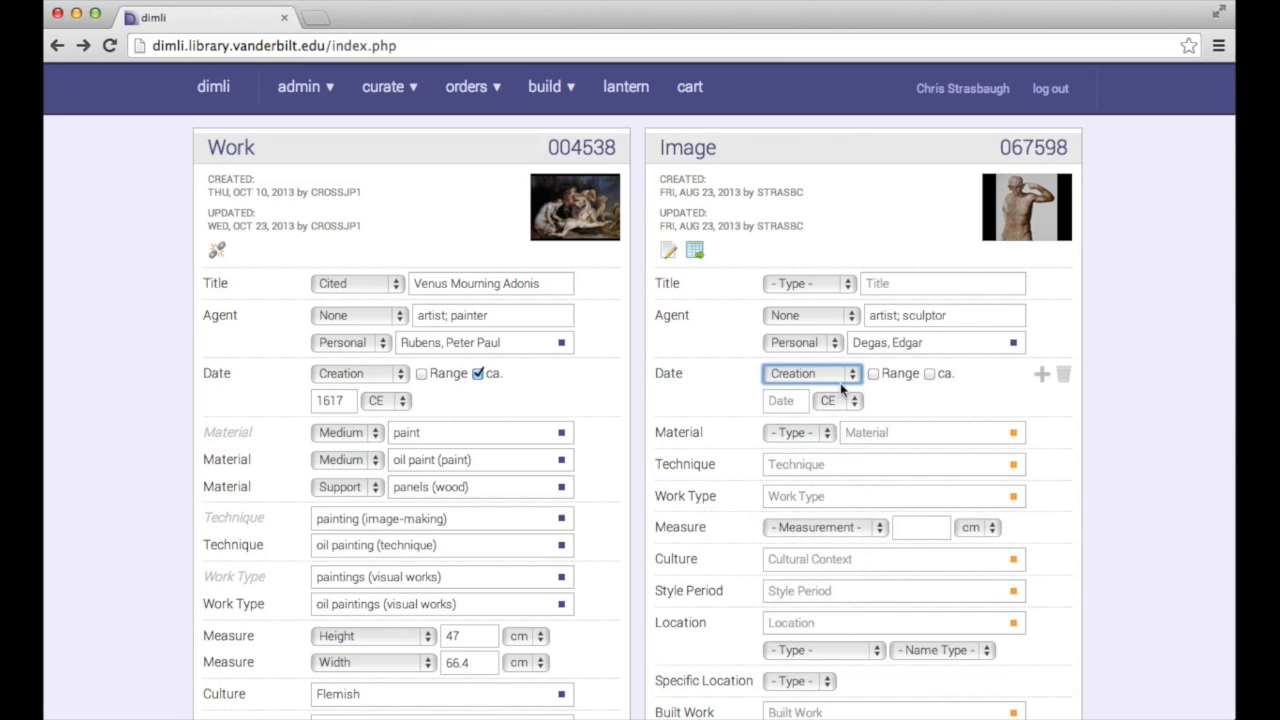
{"action": "left_click", "coordinate": [873, 375]}
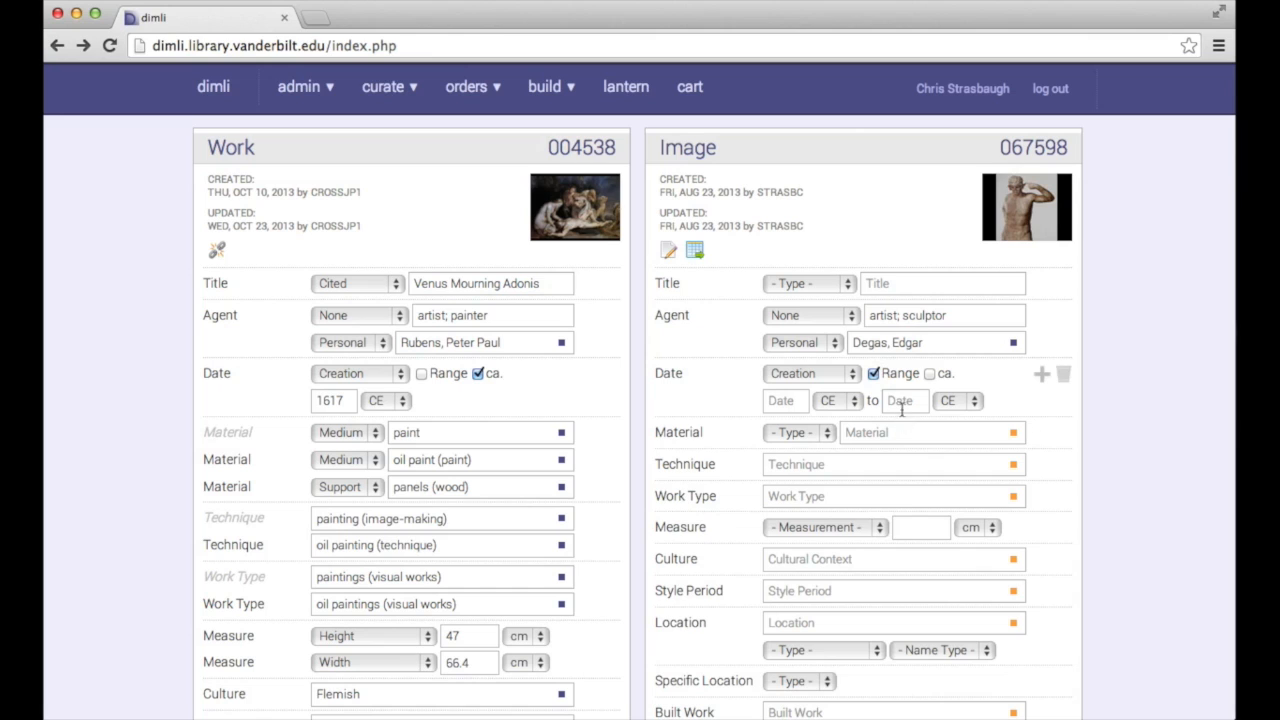
Enter 1153 to 1154 CE as the image record's creation date range.
{"action": "left_click", "coordinate": [782, 402]}
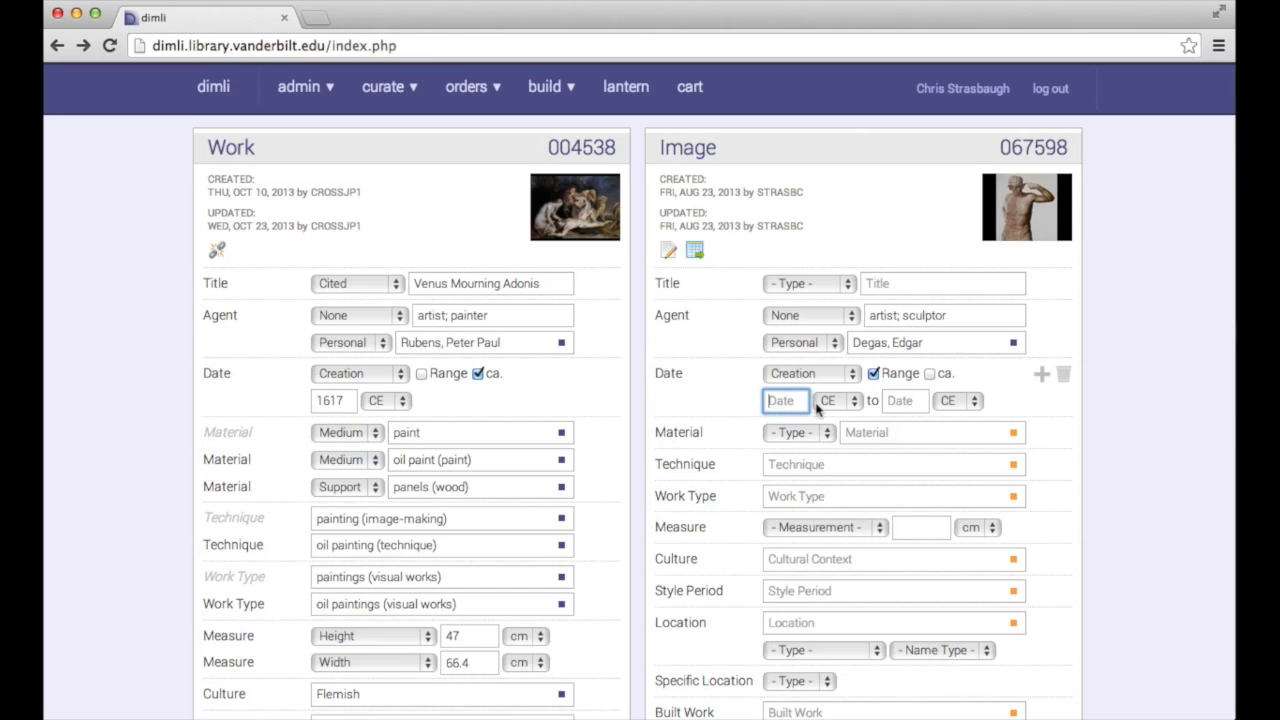
{"action": "left_click", "coordinate": [826, 401]}
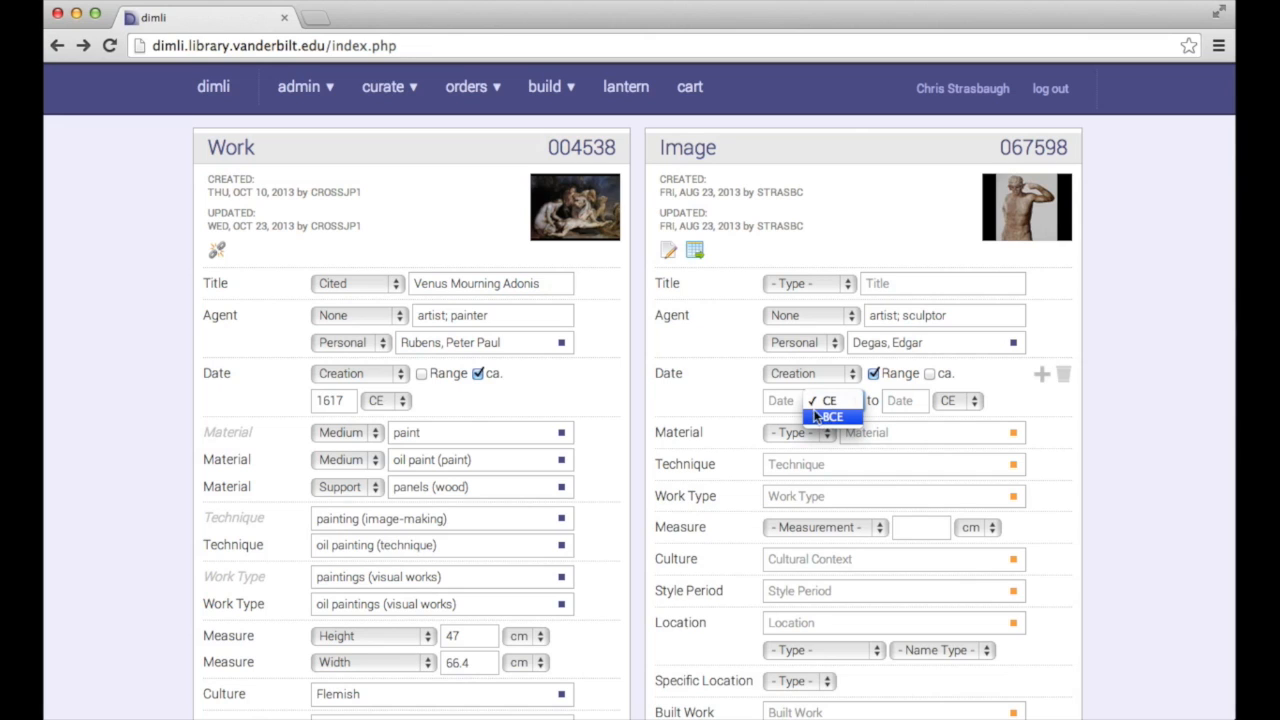
{"action": "left_click", "coordinate": [797, 408]}
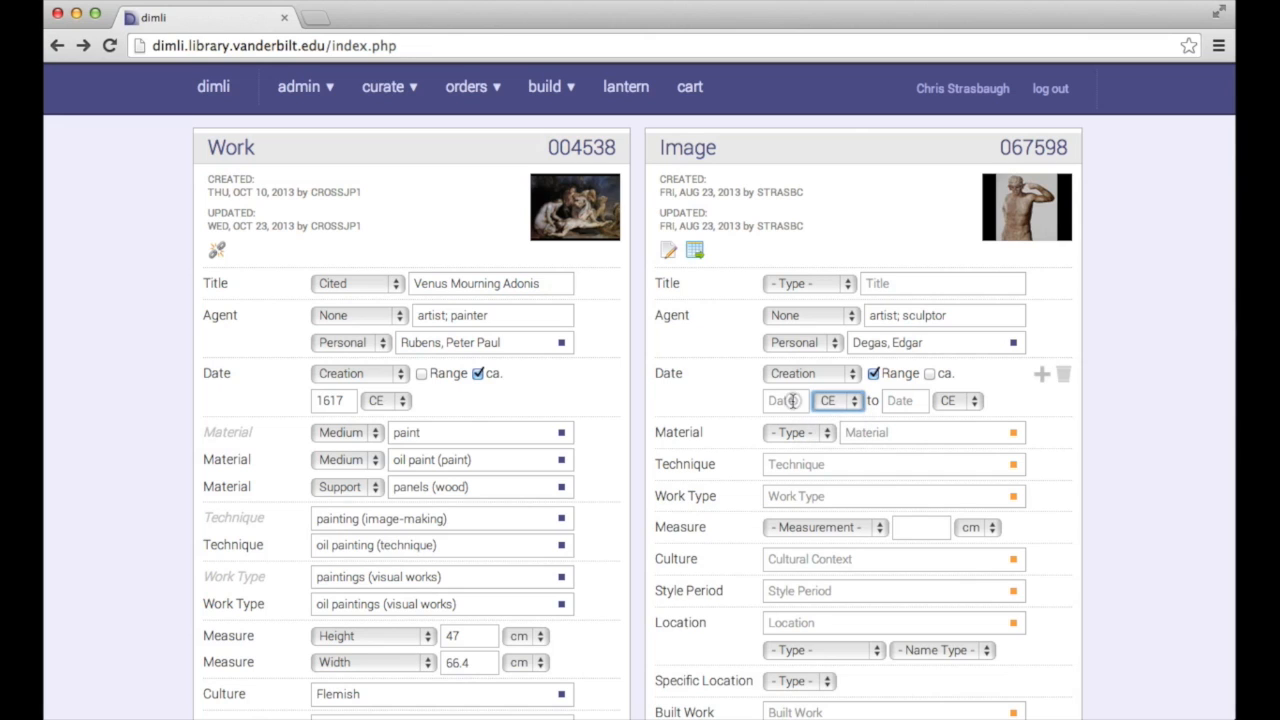
{"action": "left_click", "coordinate": [792, 401]}
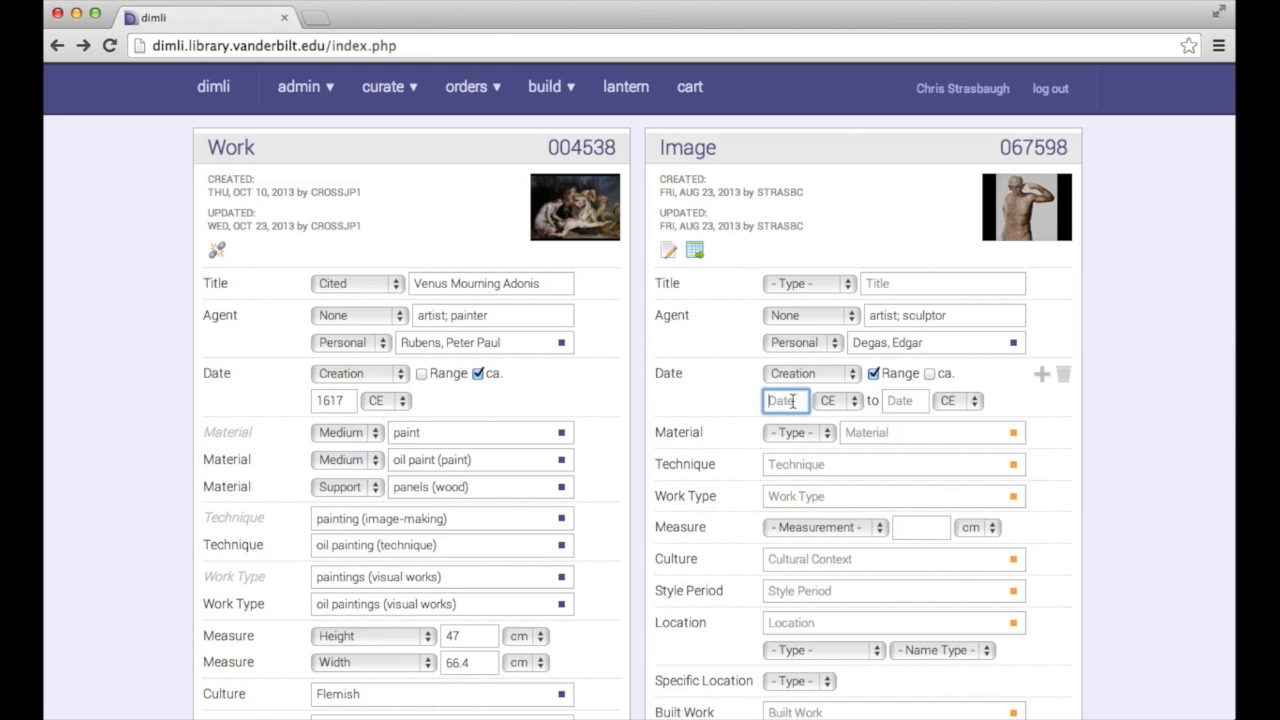
{"action": "type", "text": "1153"}
{"action": "left_click", "coordinate": [884, 400]}
{"action": "type", "text": "11"}
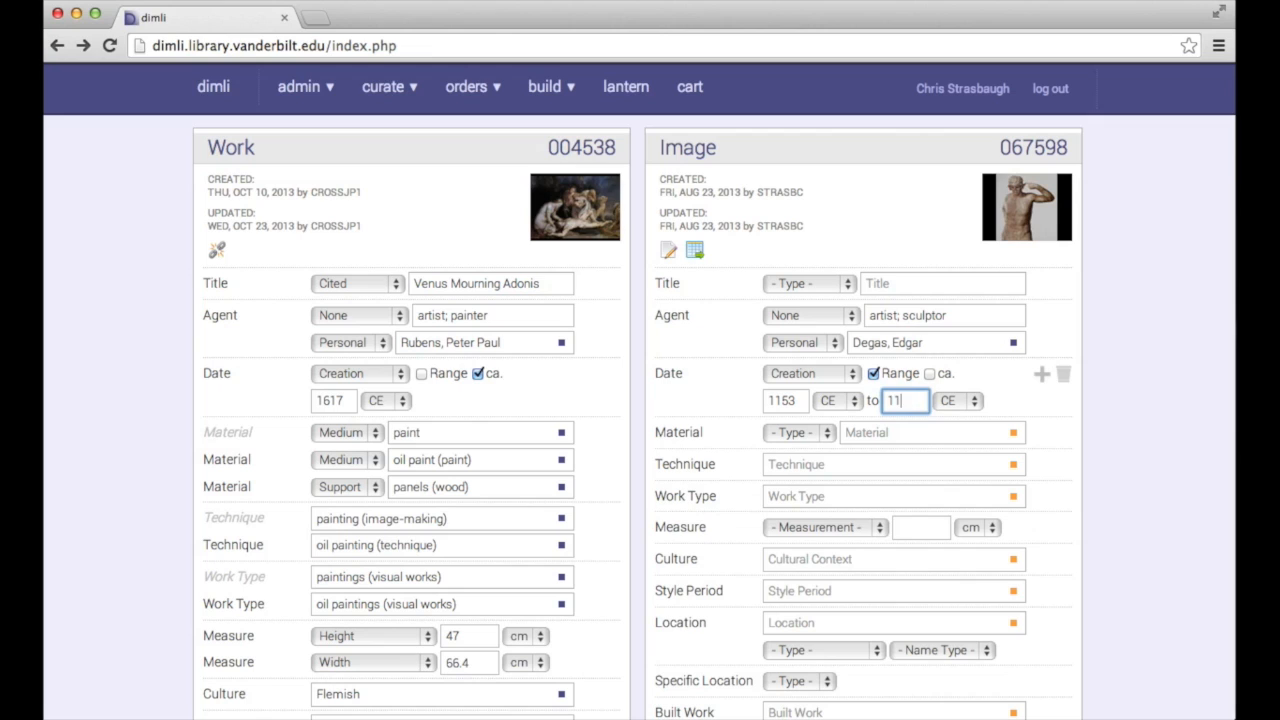
{"action": "type", "text": "54"}
{"action": "left_click", "coordinate": [998, 401]}
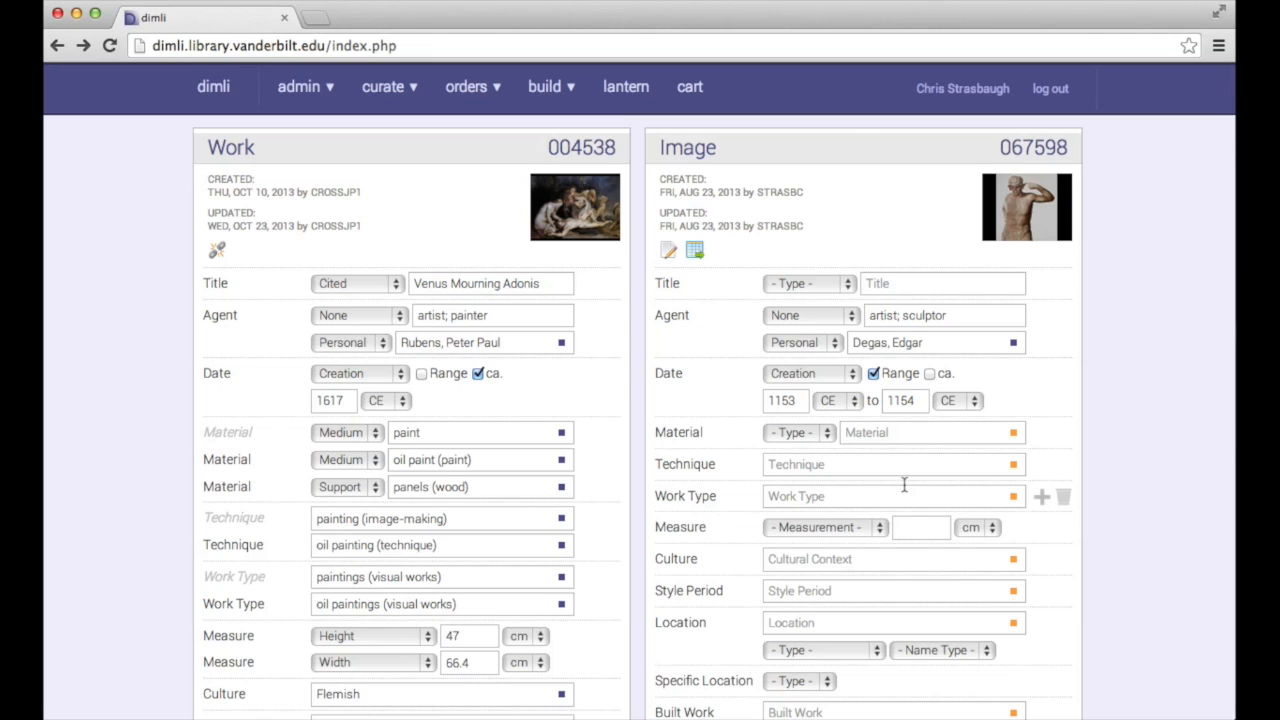
Try Duration as the image record's measurement type, then set the measurement to Height with a value of 36 cm.
{"action": "left_click", "coordinate": [848, 535]}
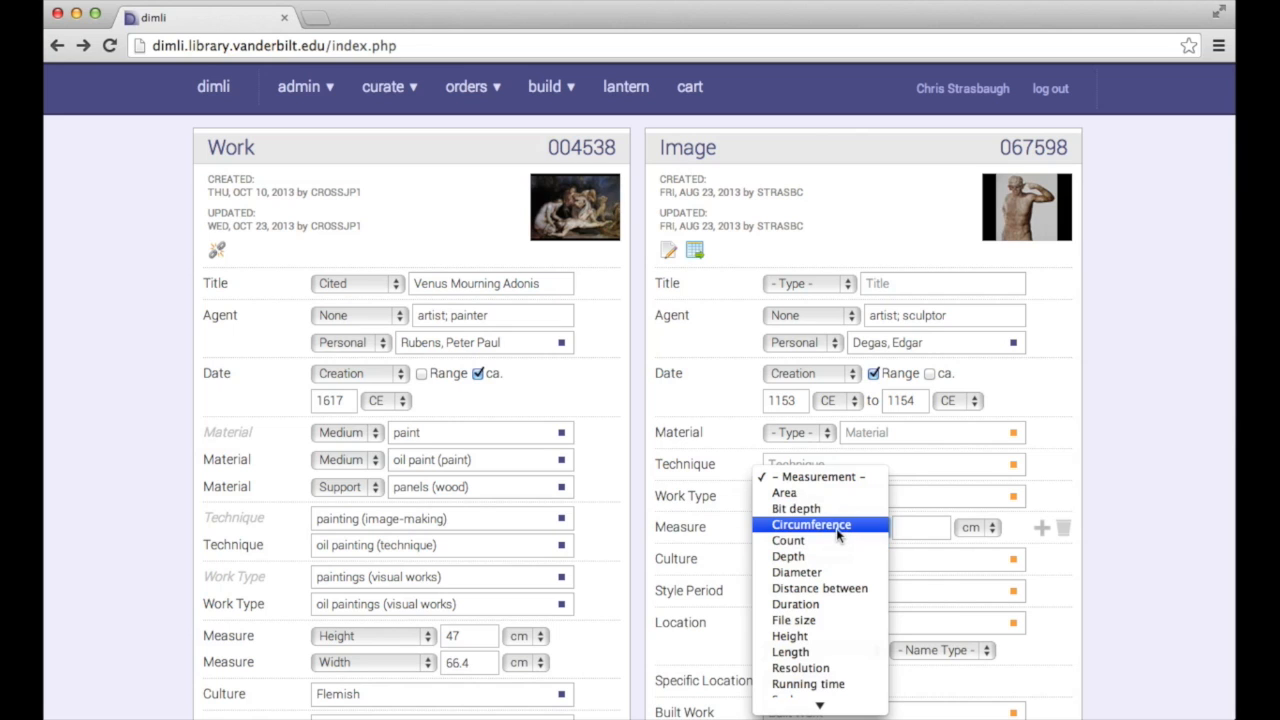
{"action": "left_click", "coordinate": [821, 604]}
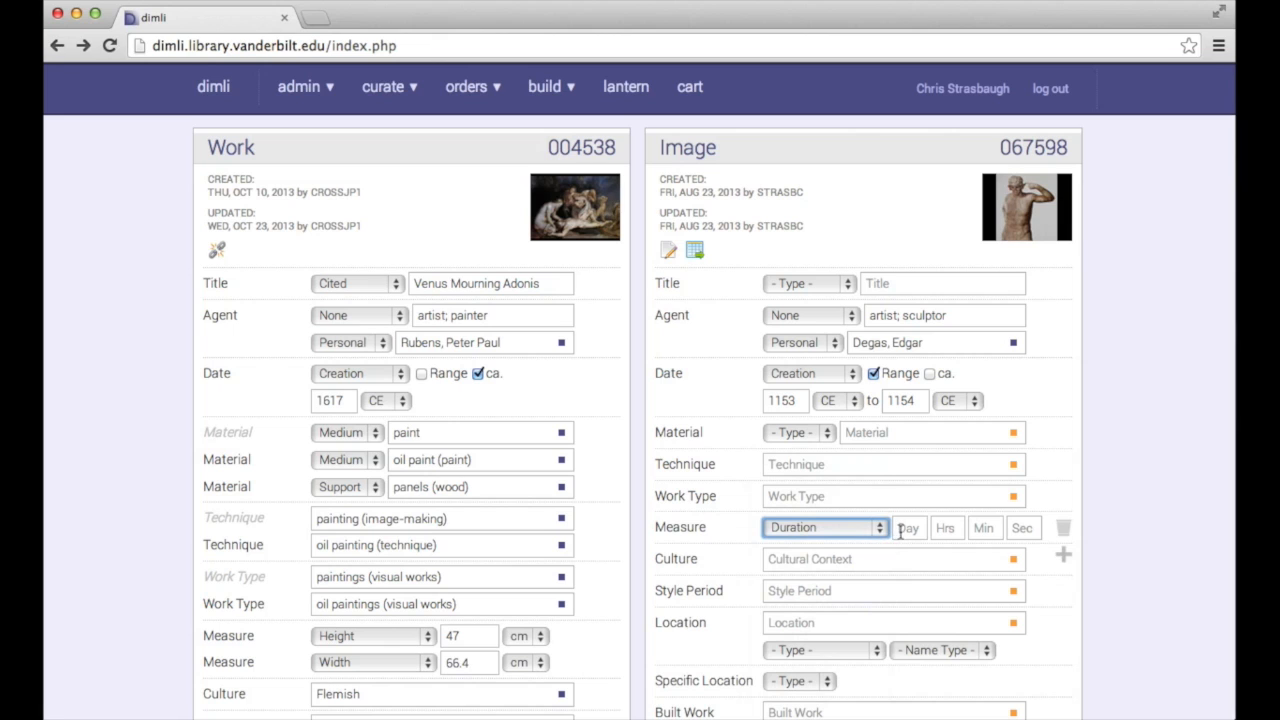
{"action": "left_click", "coordinate": [864, 528]}
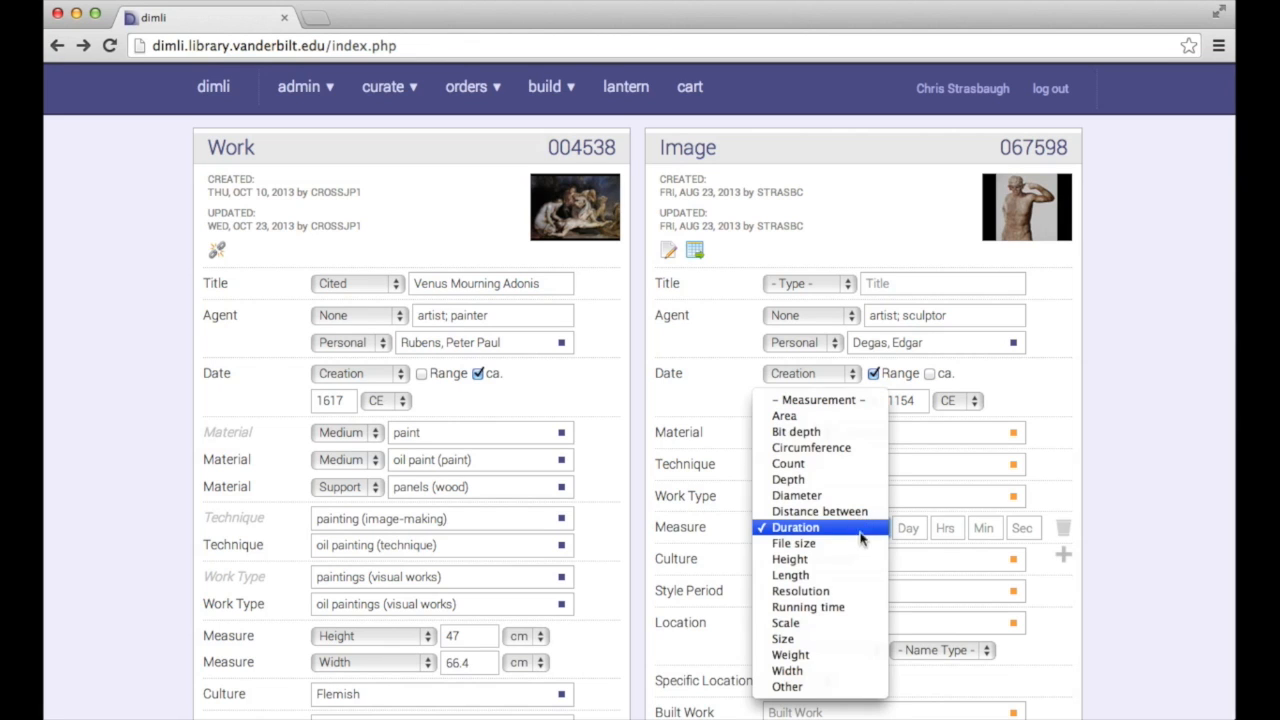
{"action": "left_click", "coordinate": [852, 561]}
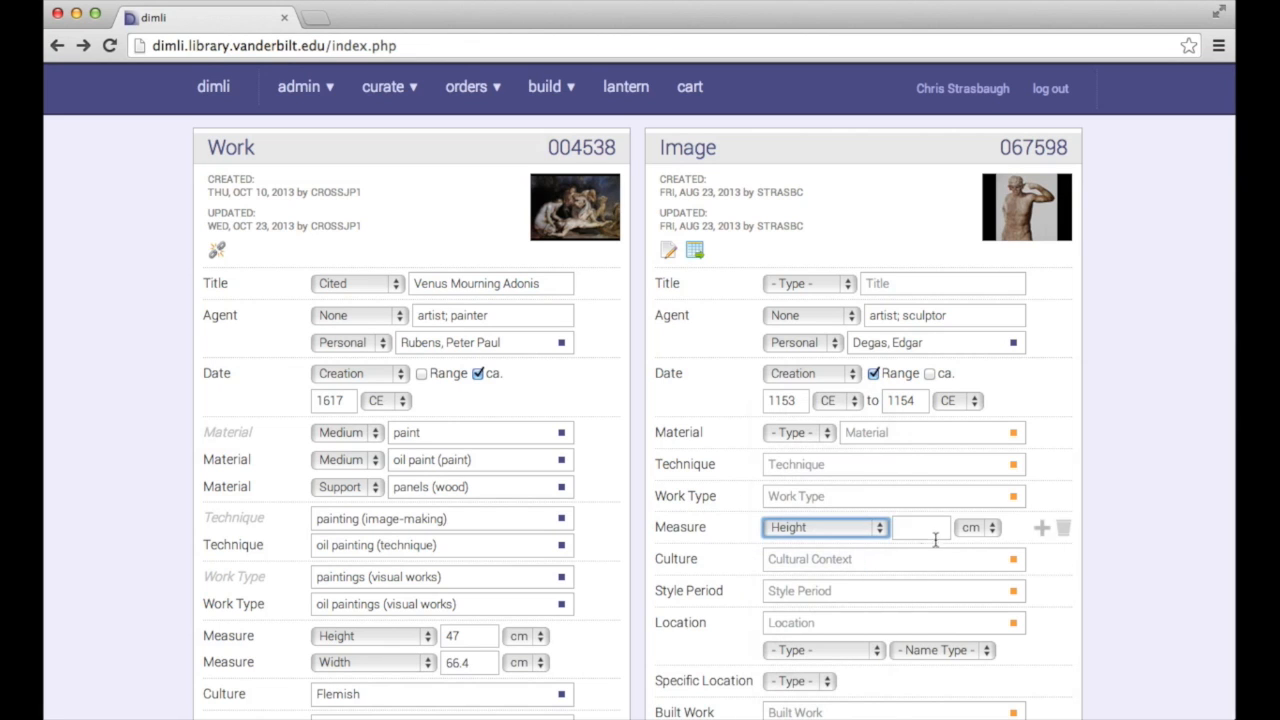
{"action": "left_click", "coordinate": [972, 527]}
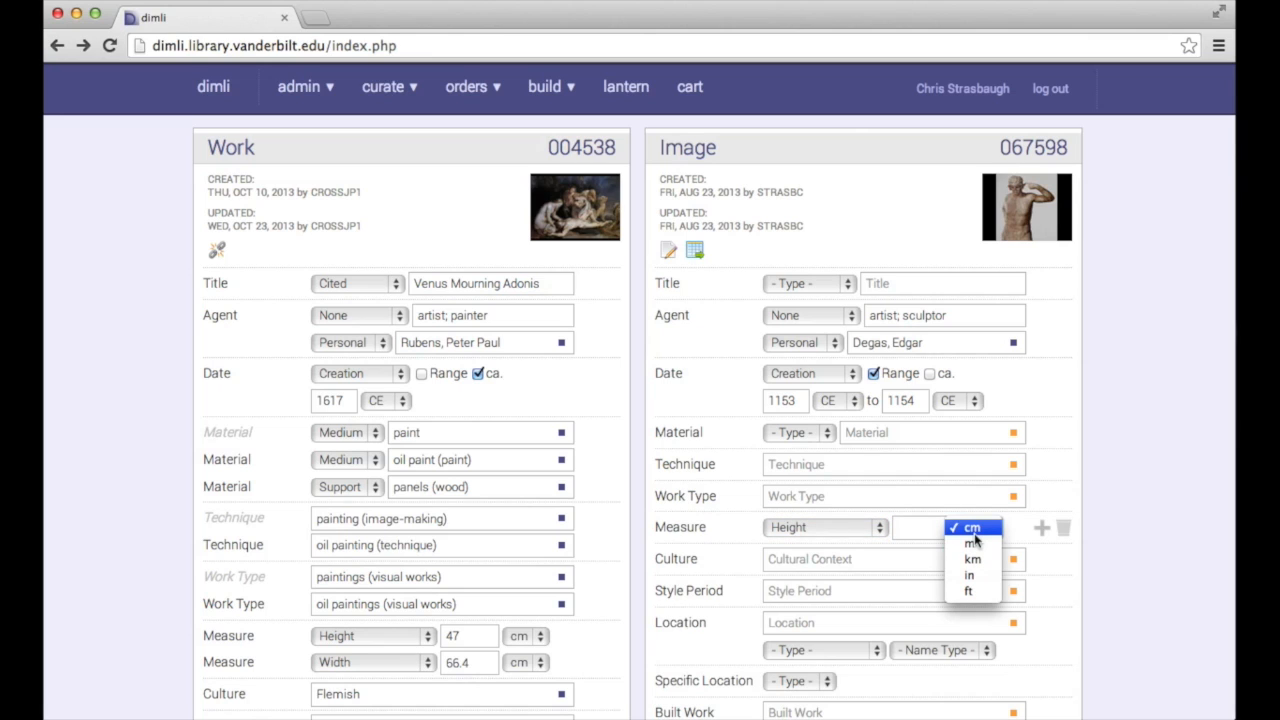
{"action": "left_click", "coordinate": [910, 532]}
{"action": "left_click", "coordinate": [910, 528]}
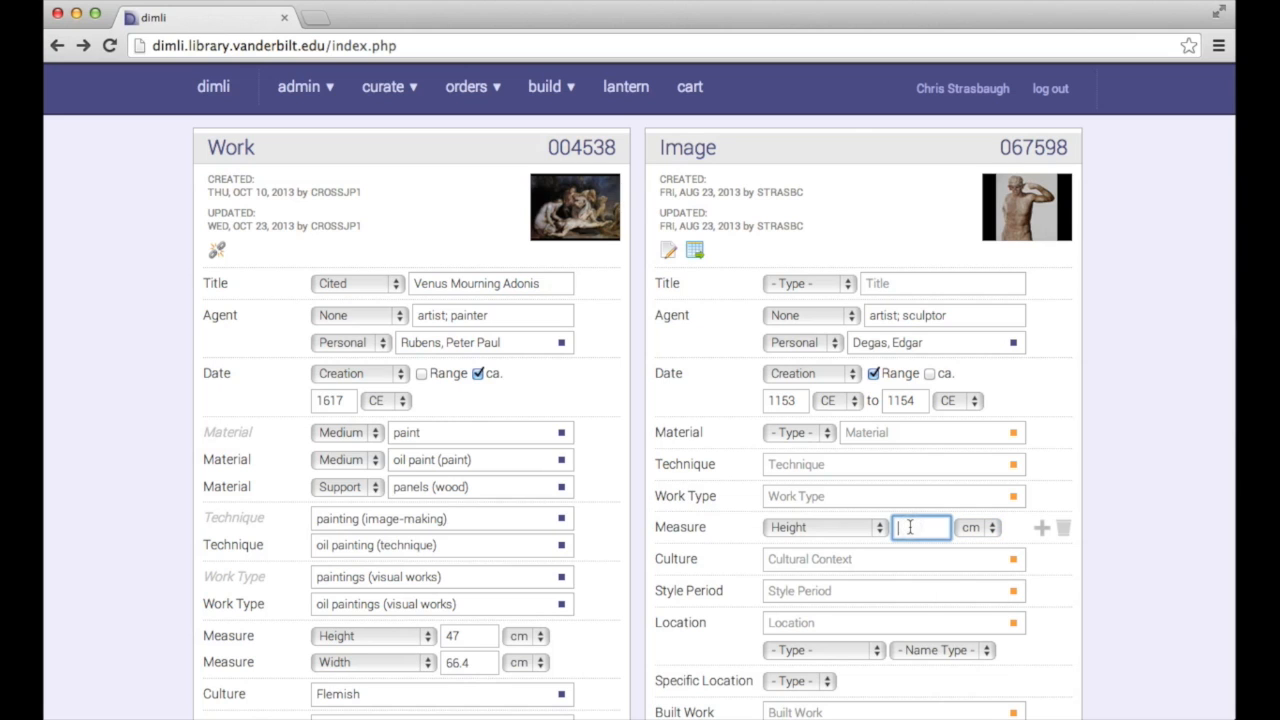
{"action": "type", "text": "36"}
Add a second measurement to the image record, a Width of 42 cm.
{"action": "left_click", "coordinate": [1041, 527]}
{"action": "left_click", "coordinate": [842, 555]}
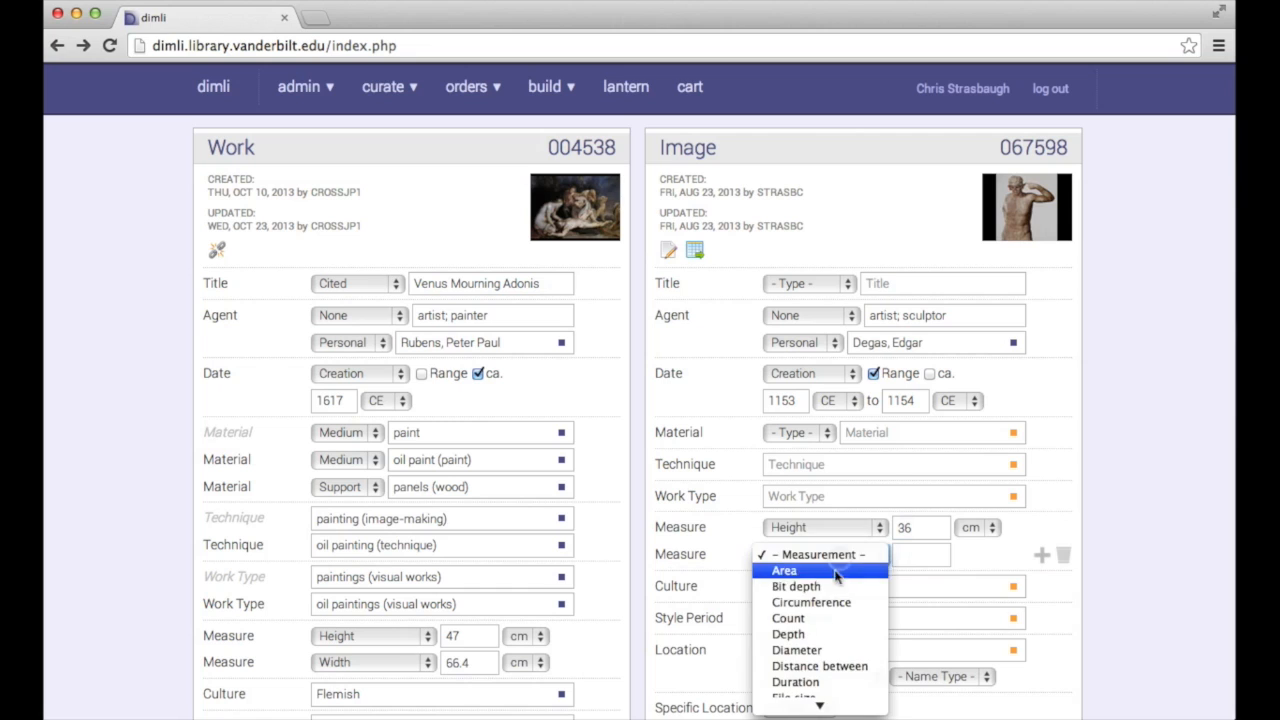
{"action": "left_click", "coordinate": [815, 688]}
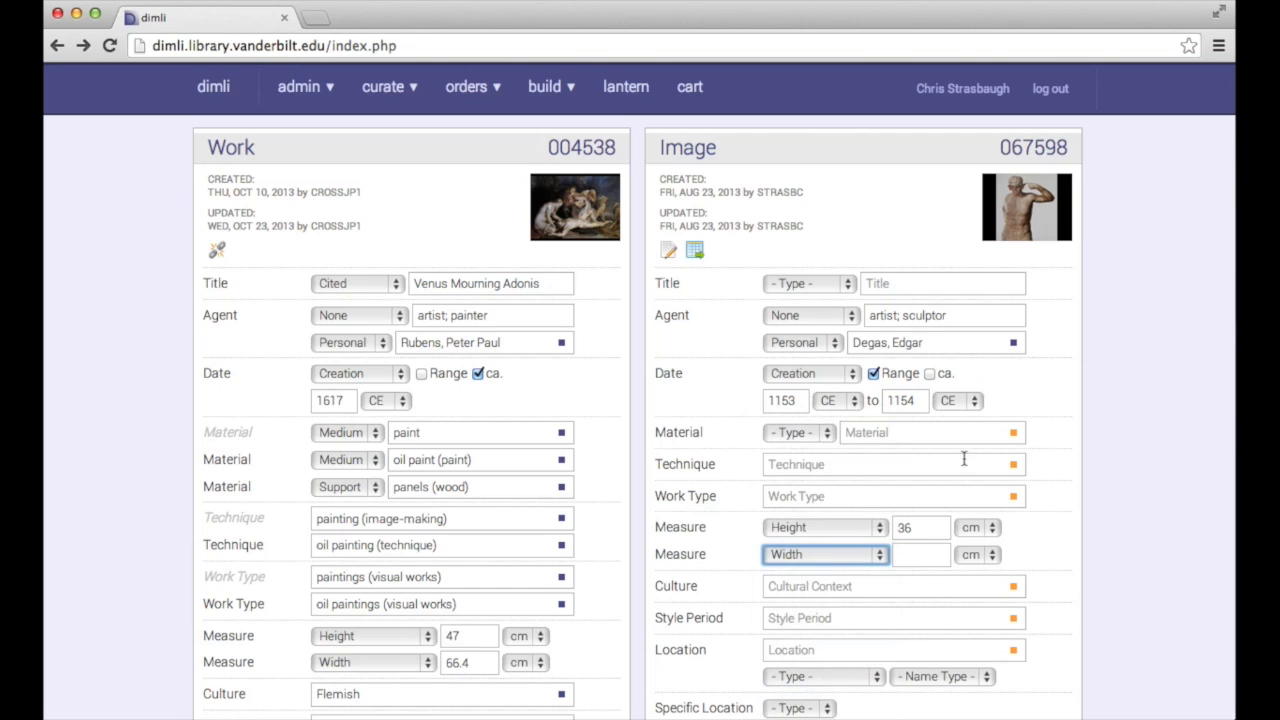
{"action": "left_click", "coordinate": [920, 554]}
{"action": "type", "text": "42"}
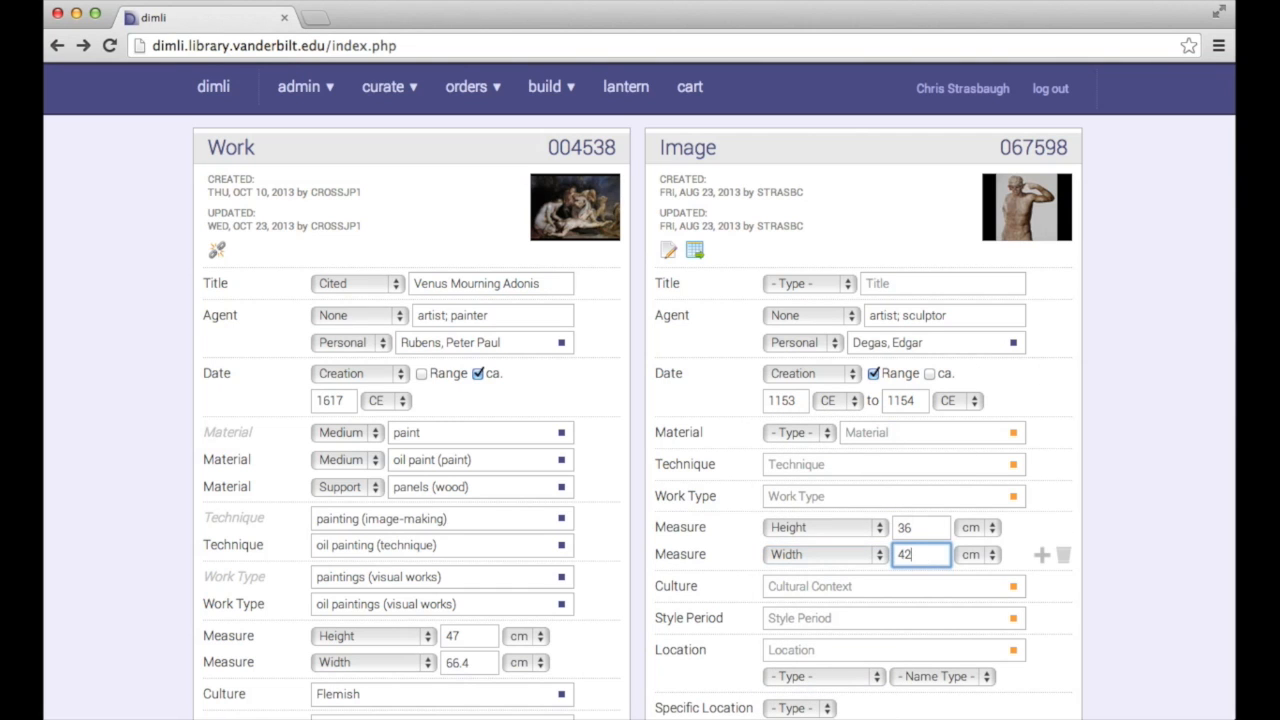
Search the image record's material vocabulary for "oil" and look through the matching terms and their definitions.
{"action": "left_click", "coordinate": [865, 432]}
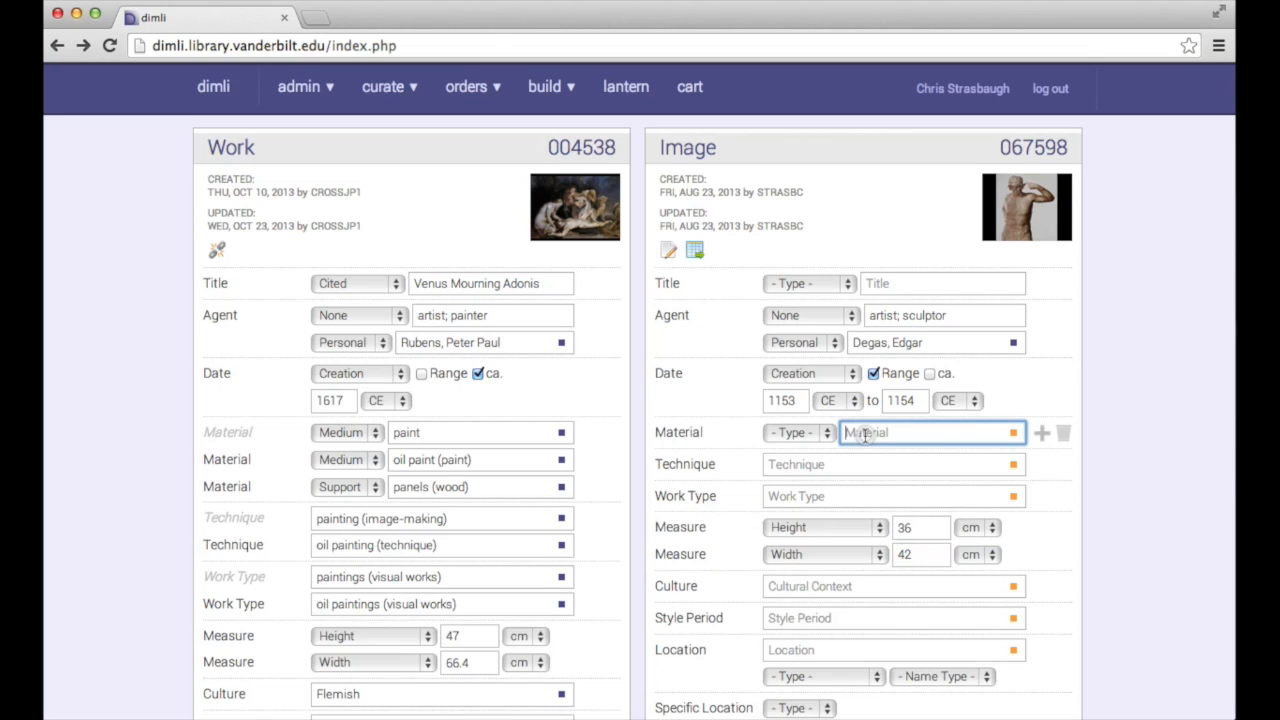
{"action": "type", "text": "oil"}
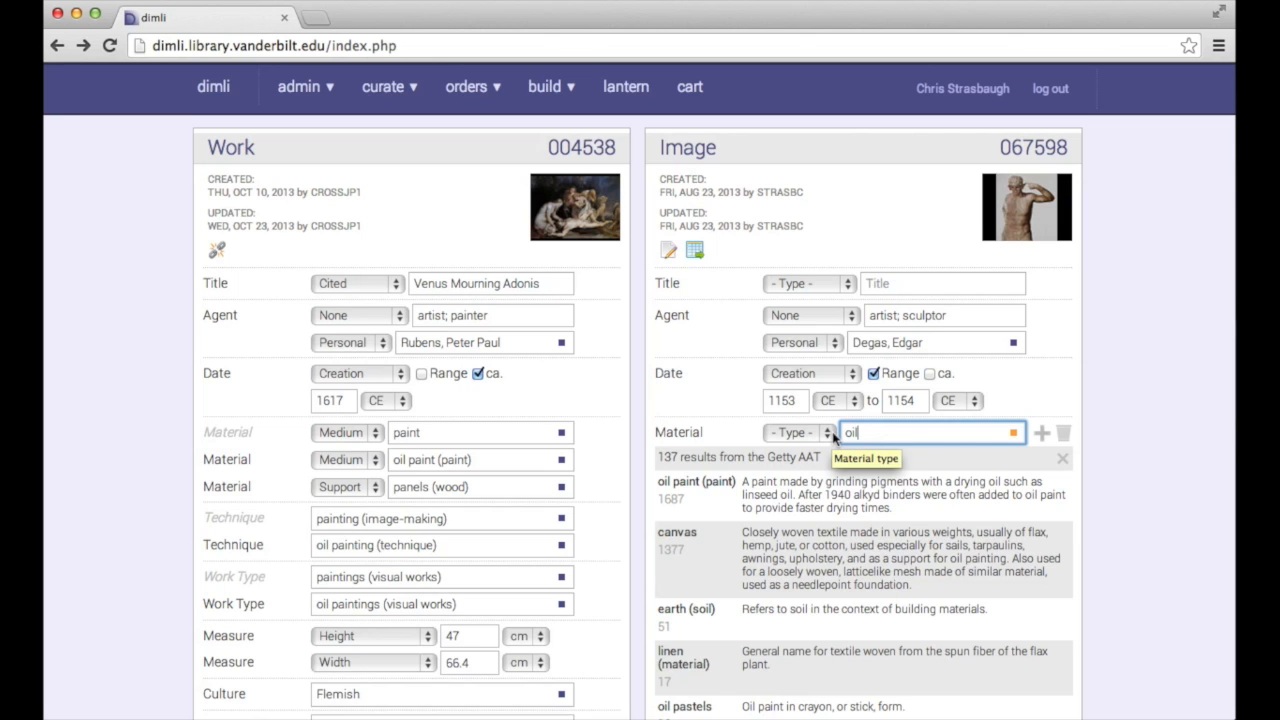
{"action": "scroll", "coordinate": [833, 437], "scroll_direction": "down", "scroll_amount": 5}
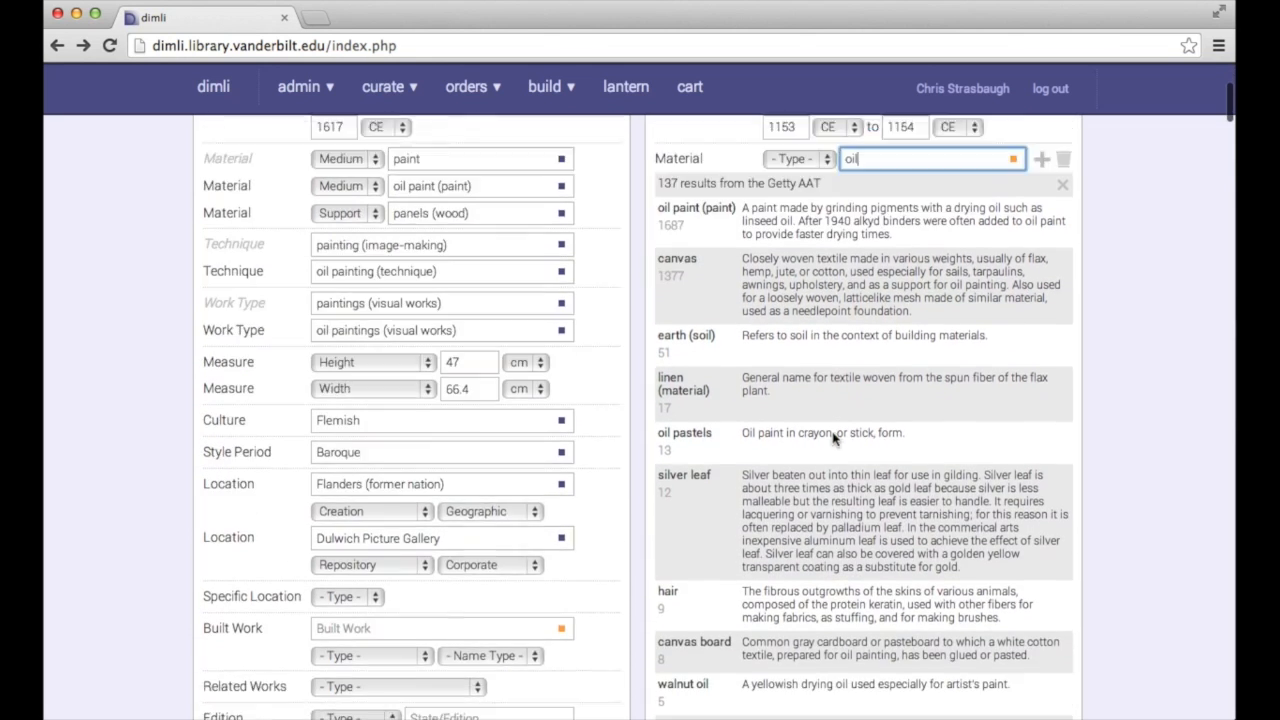
{"action": "scroll", "coordinate": [833, 437], "scroll_direction": "down", "scroll_amount": 8}
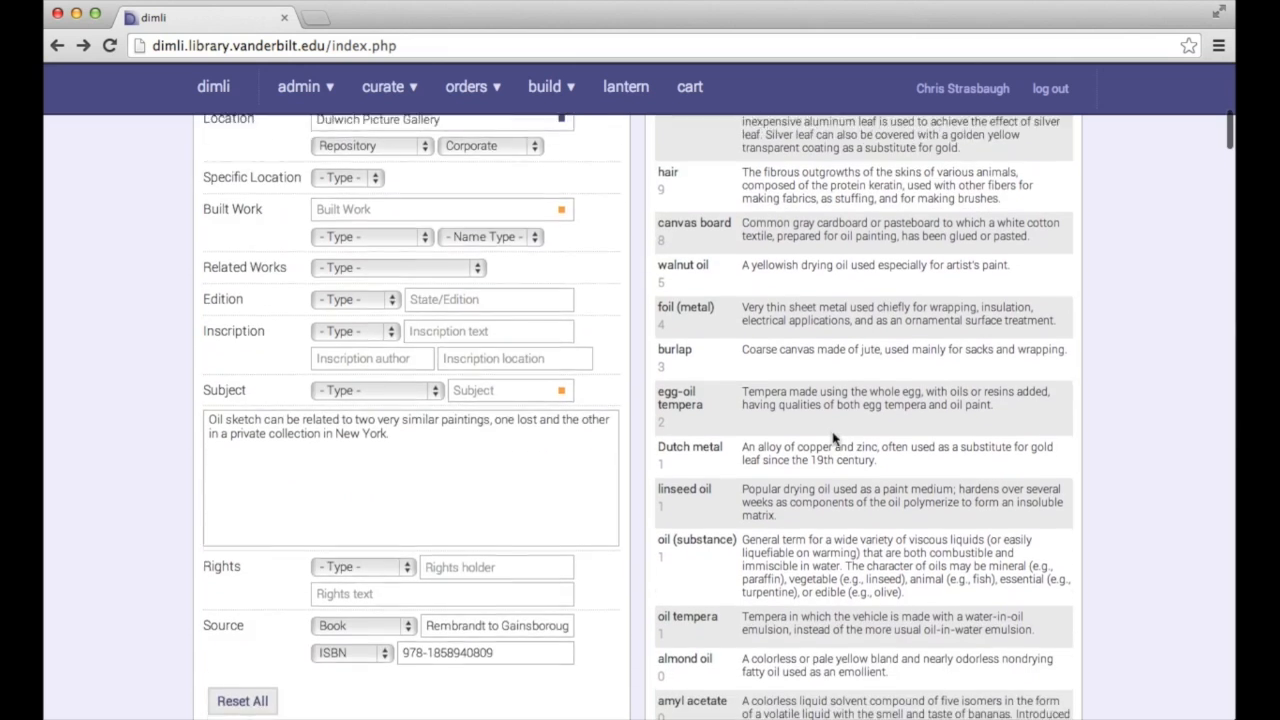
{"action": "scroll", "coordinate": [833, 437], "scroll_direction": "down", "scroll_amount": 9}
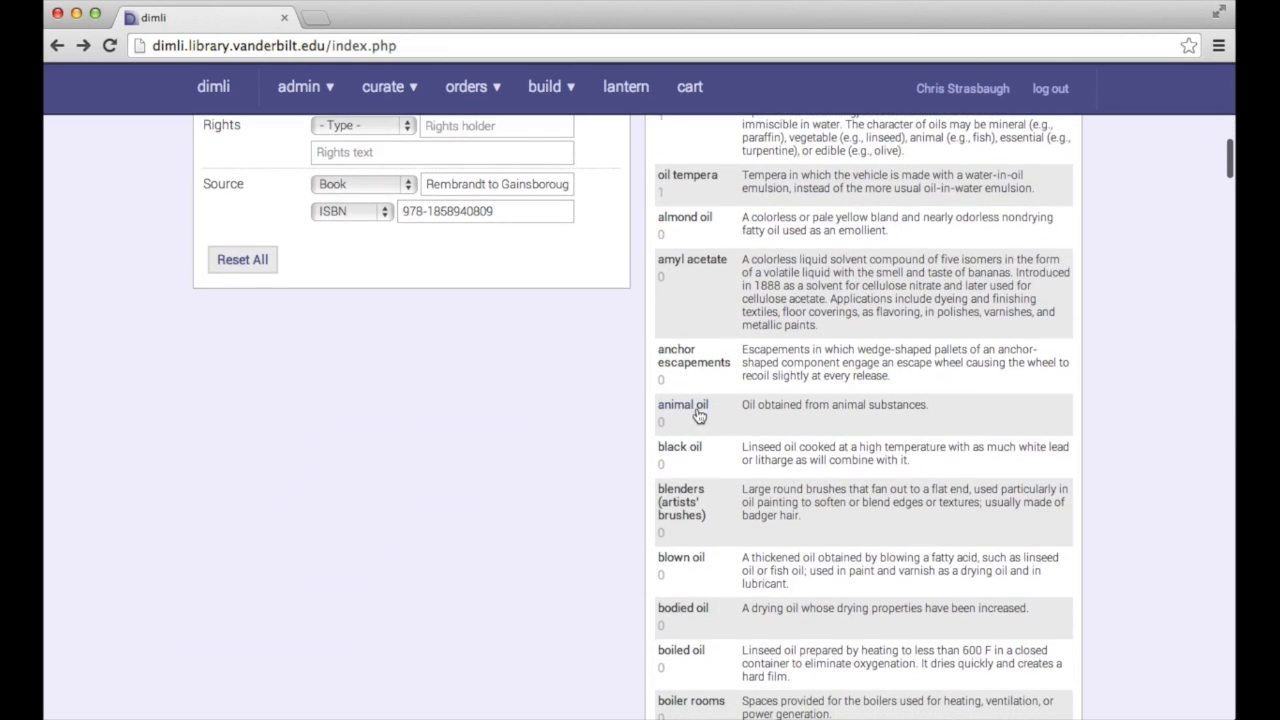
{"action": "scroll", "coordinate": [714, 420], "scroll_direction": "down", "scroll_amount": 1}
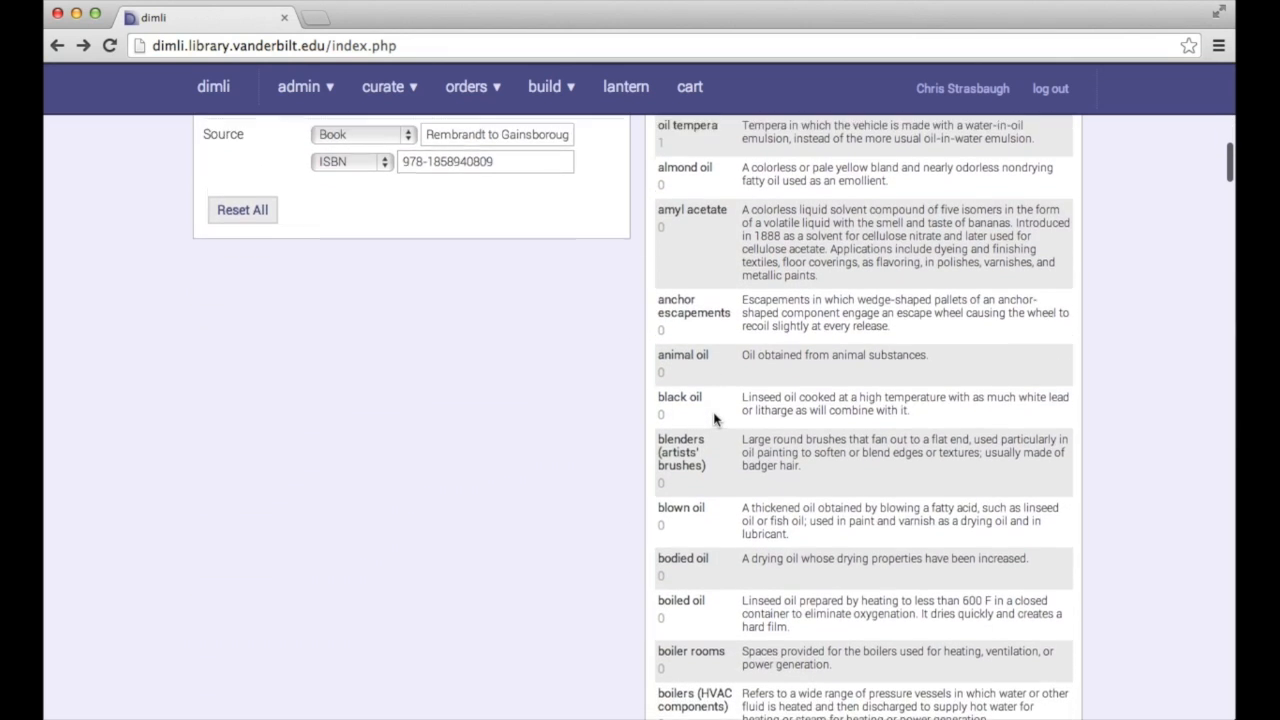
{"action": "scroll", "coordinate": [714, 420], "scroll_direction": "up", "scroll_amount": 11}
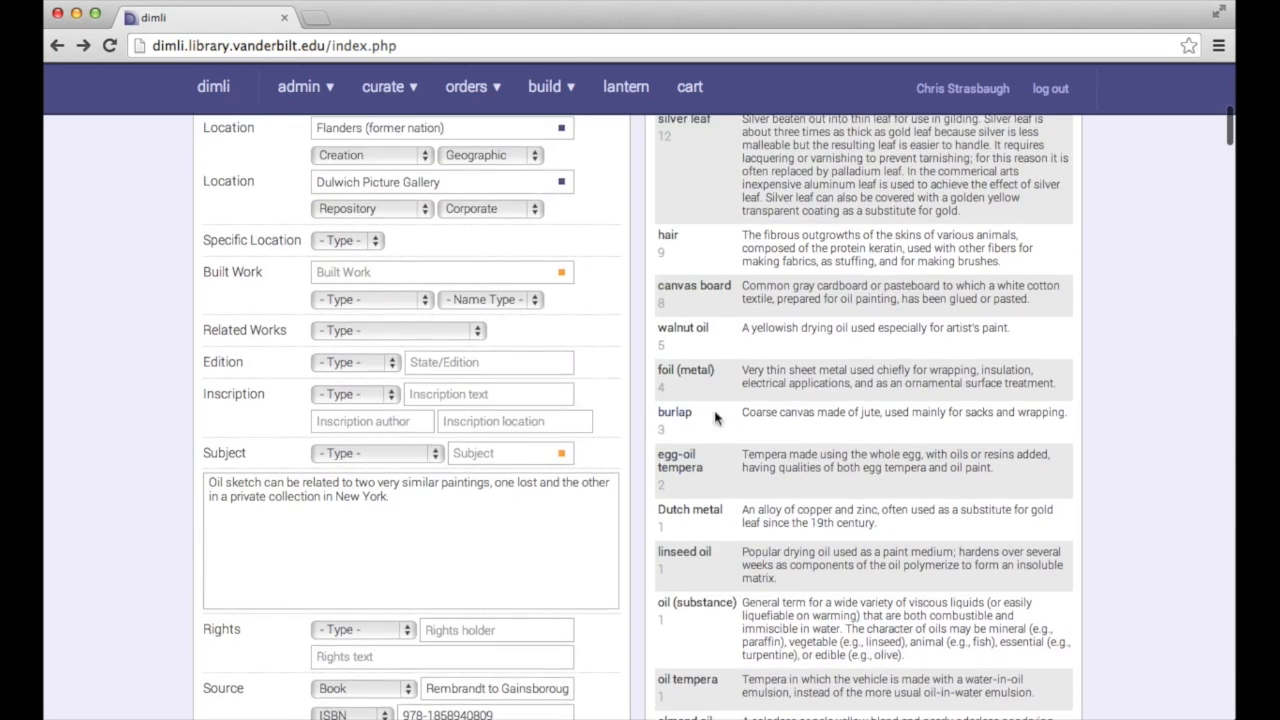
{"action": "scroll", "coordinate": [714, 420], "scroll_direction": "up", "scroll_amount": 8}
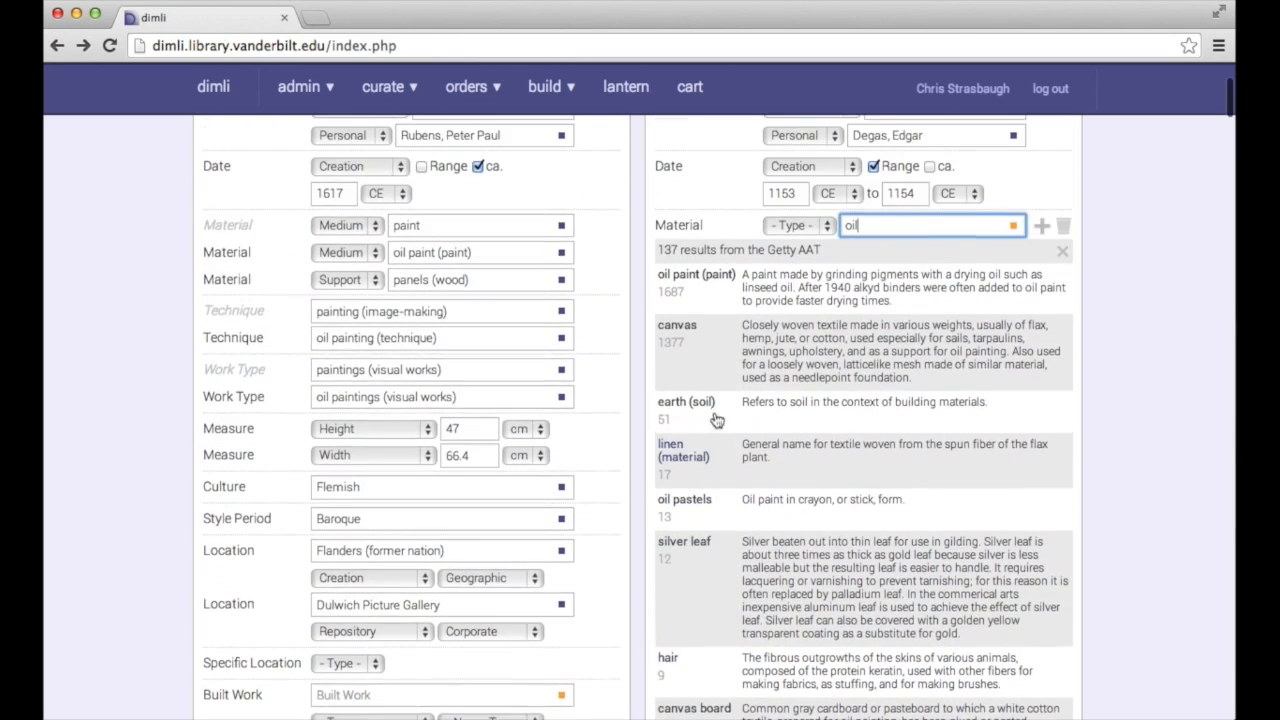
Choose "oil paint (paint)" as the image record's material and set its material type to Medium.
{"action": "scroll", "coordinate": [716, 420], "scroll_direction": "up", "scroll_amount": 1}
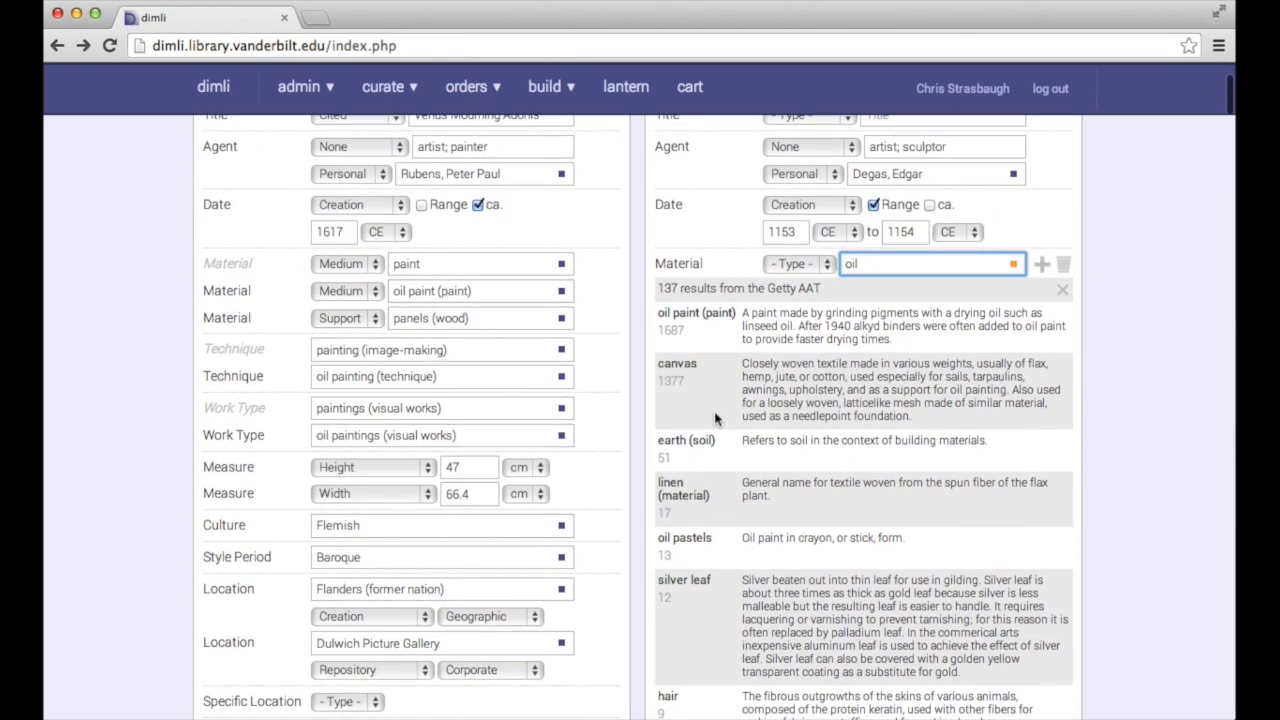
{"action": "left_click", "coordinate": [695, 320]}
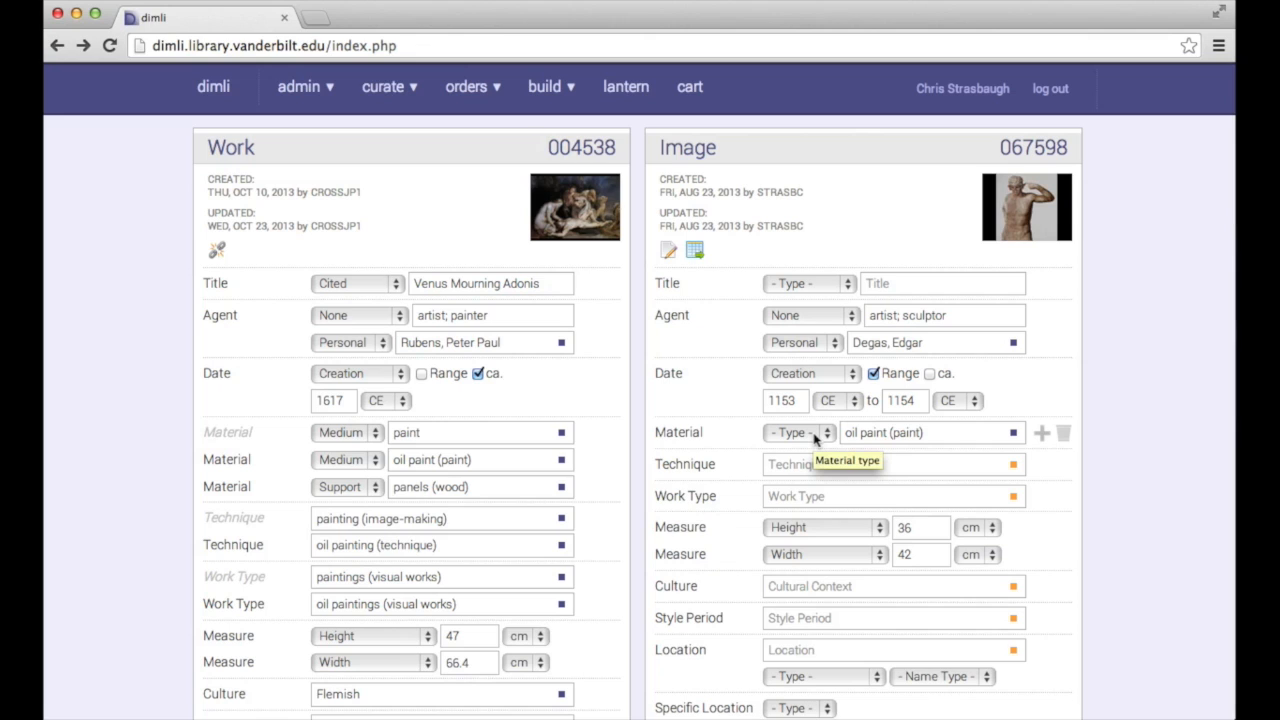
{"action": "left_click", "coordinate": [815, 436]}
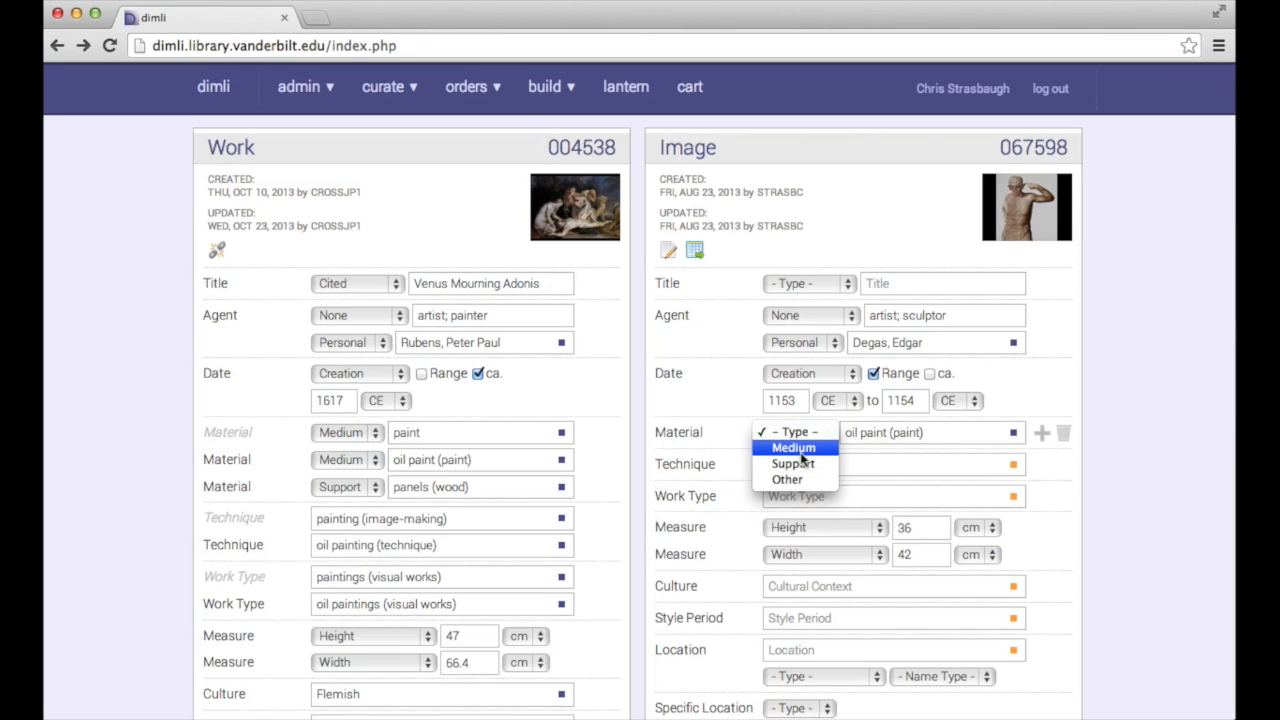
{"action": "left_click", "coordinate": [794, 448]}
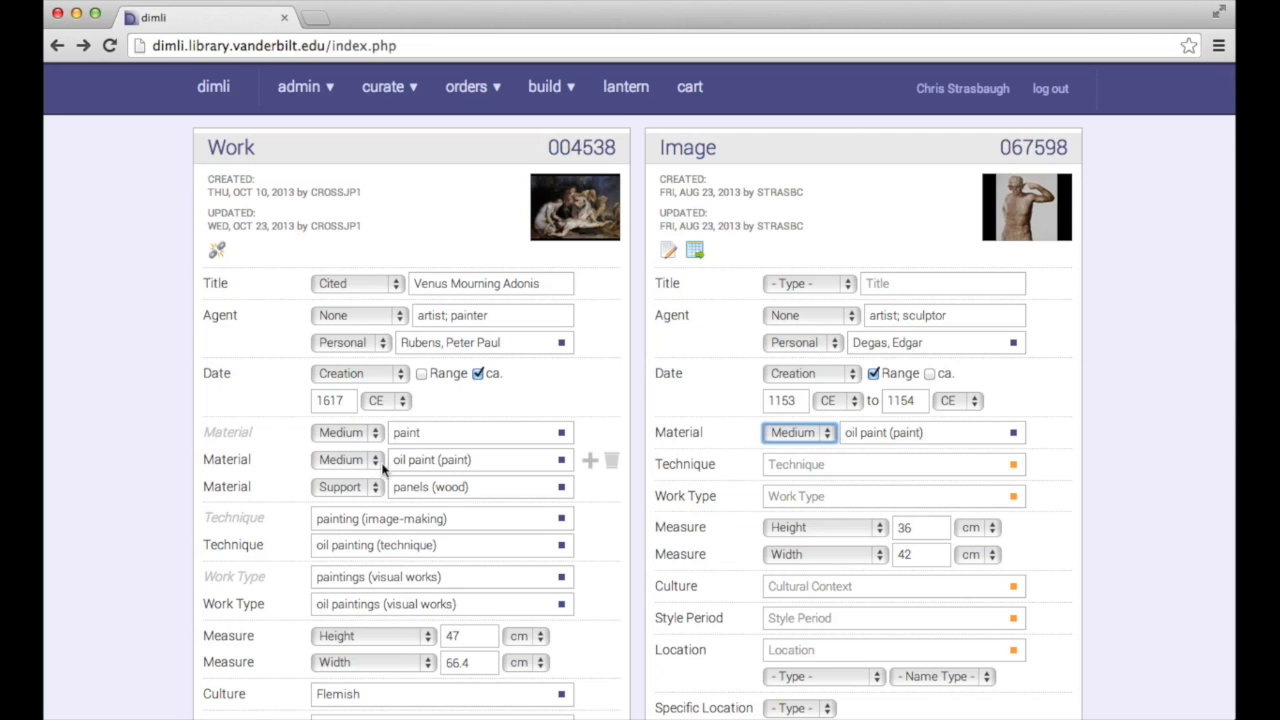
{"action": "left_click", "coordinate": [223, 458]}
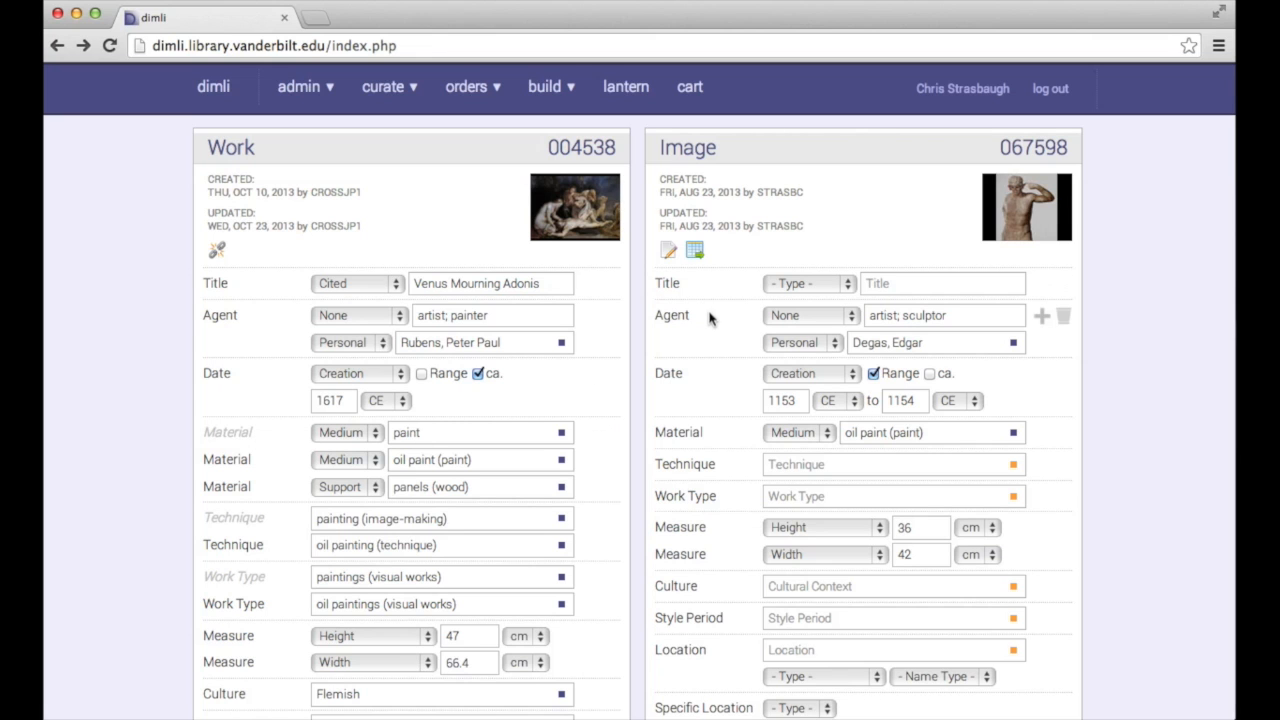
{"action": "scroll", "coordinate": [718, 317], "scroll_direction": "down", "scroll_amount": 1}
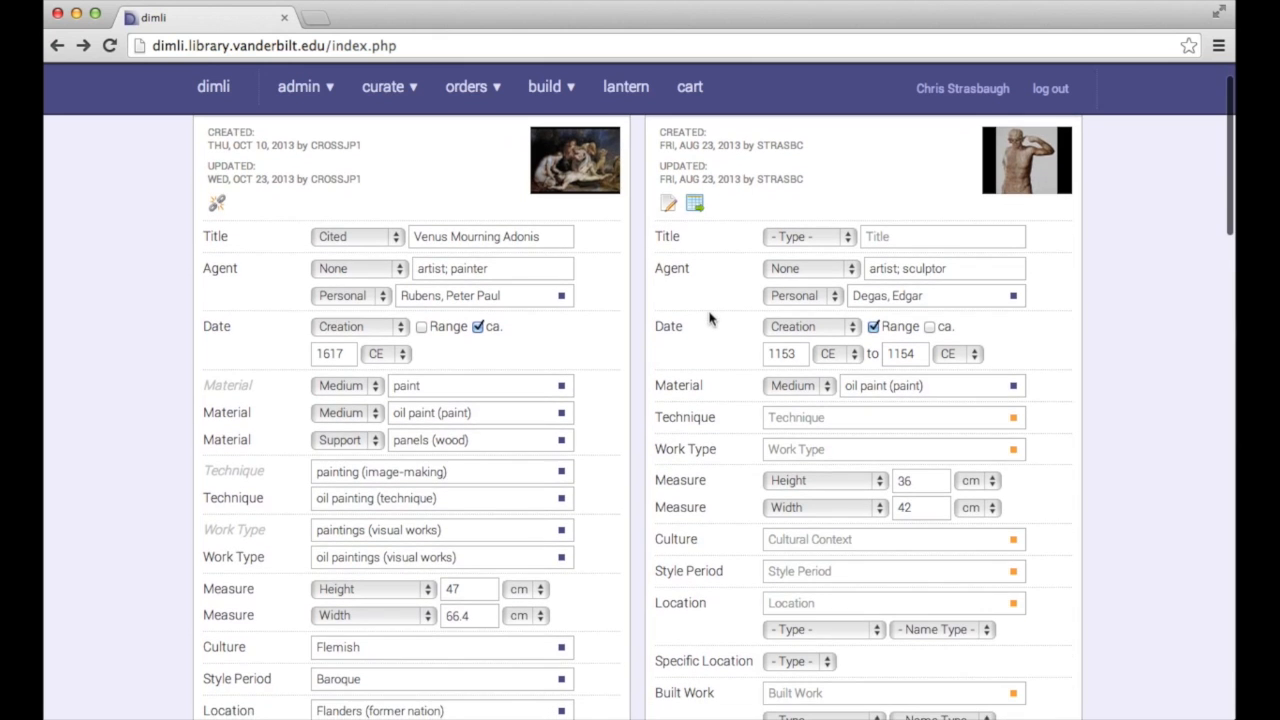